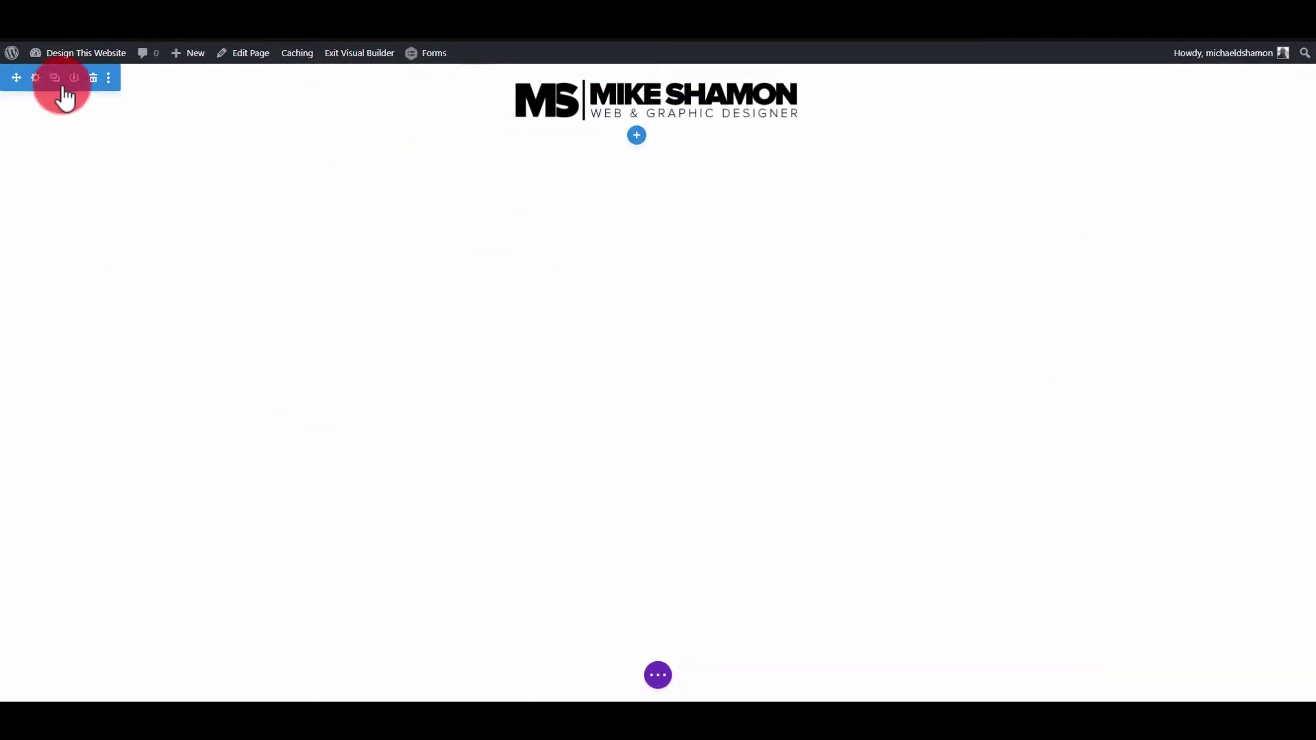
Insert a regular one-column section below the header containing a Text module
left_click(639, 137)
left_click(567, 250)
left_click(566, 342)
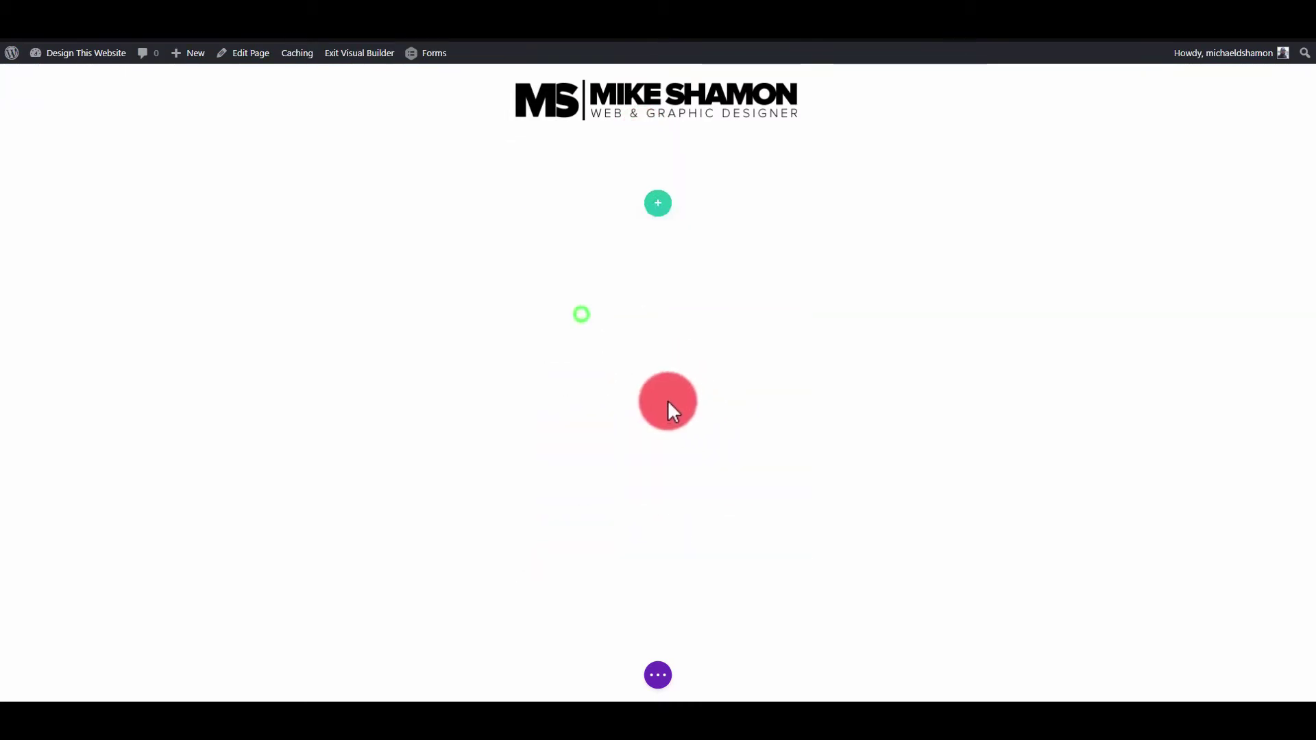
left_click(668, 401)
left_click(685, 319)
type("text")
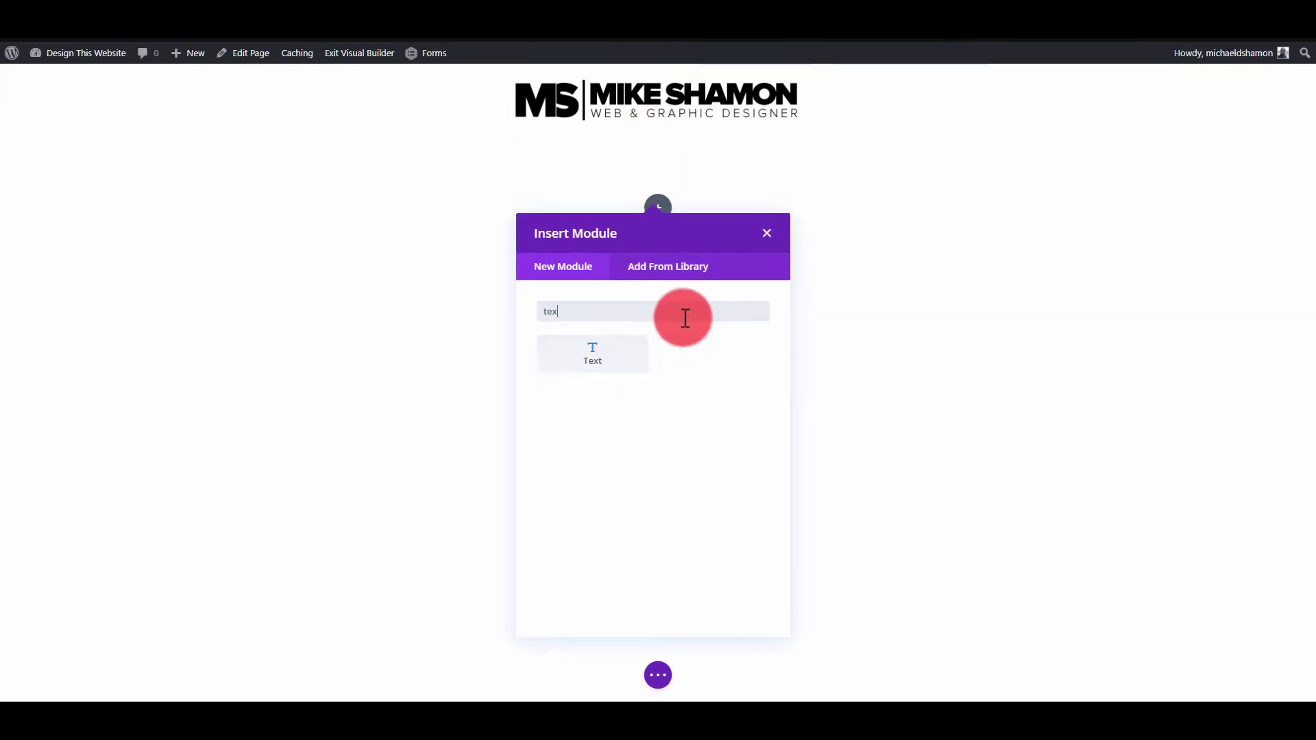
left_click(602, 364)
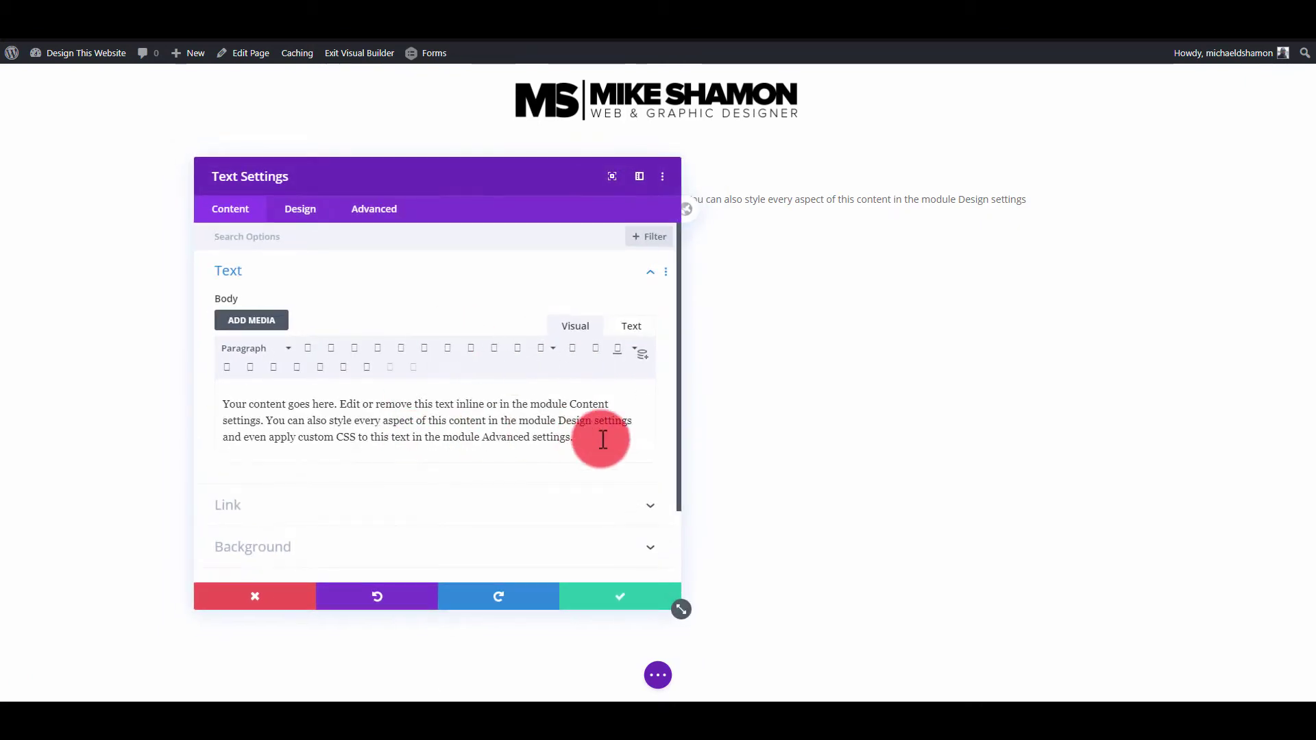
Replace the placeholder text with 'Oh No! You've Found Absolutley Nothing'
triple_click(602, 439)
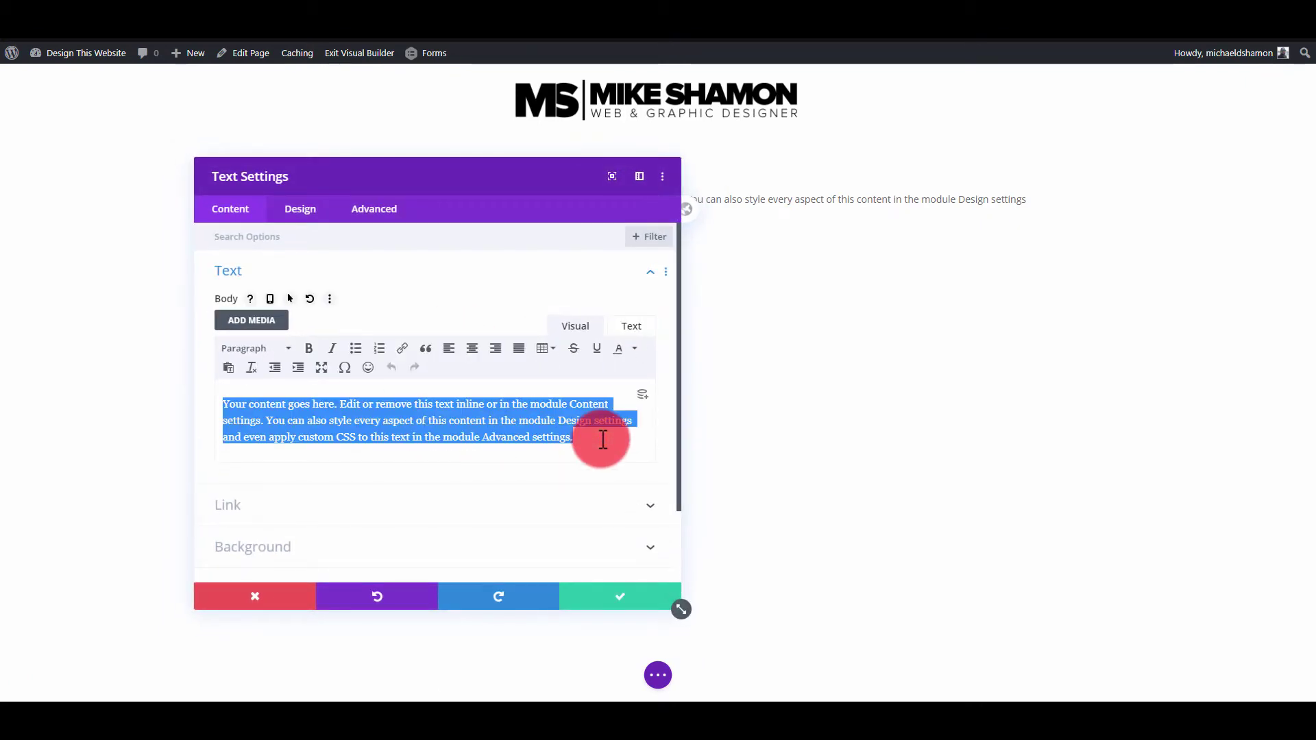
type("Oh No! You've Found Absolutley Nothing!")
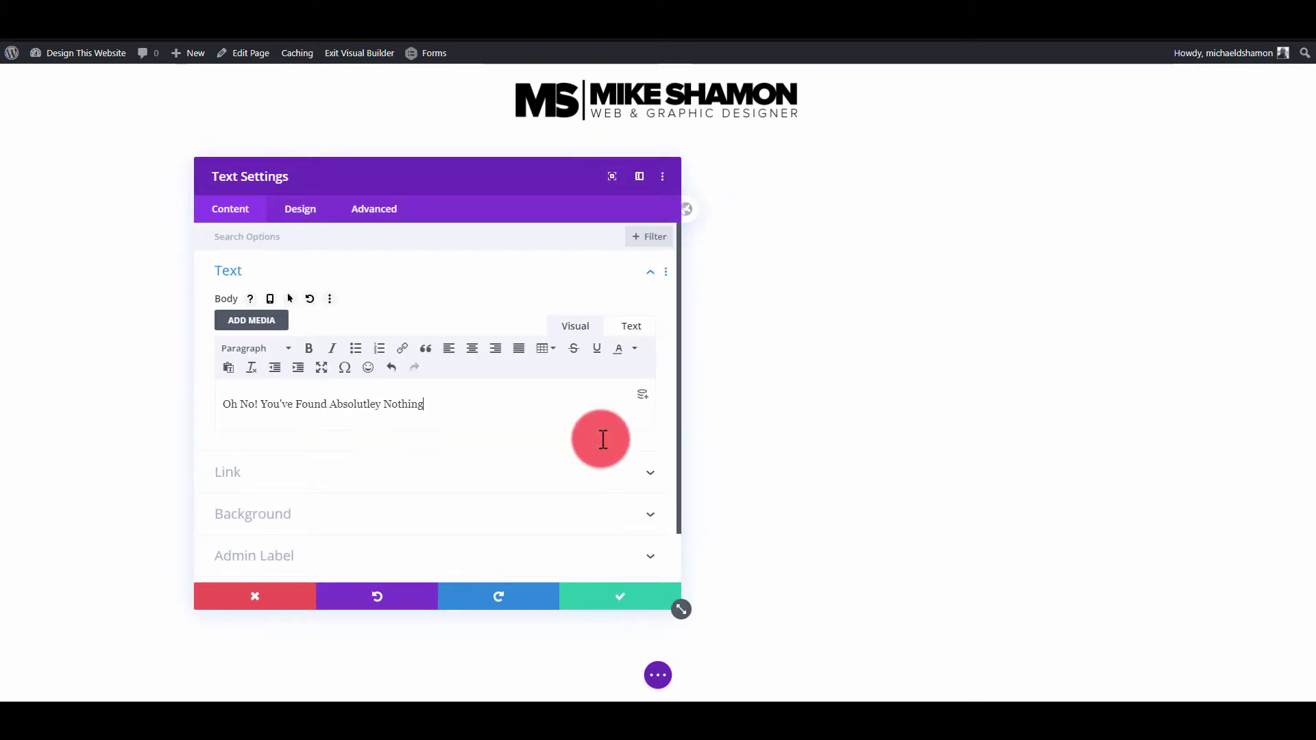
left_click(537, 386)
left_click(609, 327)
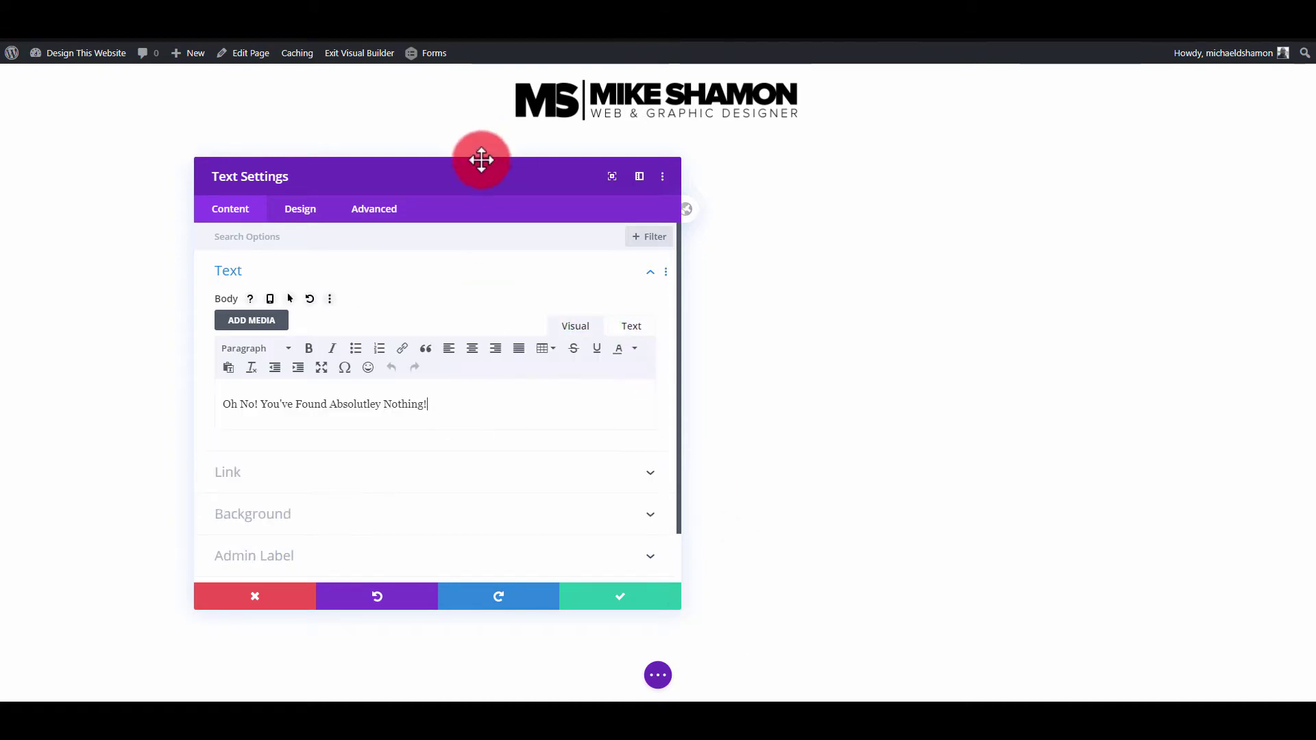
left_click_drag(479, 157, 928, 288)
Make the headline text black with a 1em line height
left_click(721, 160)
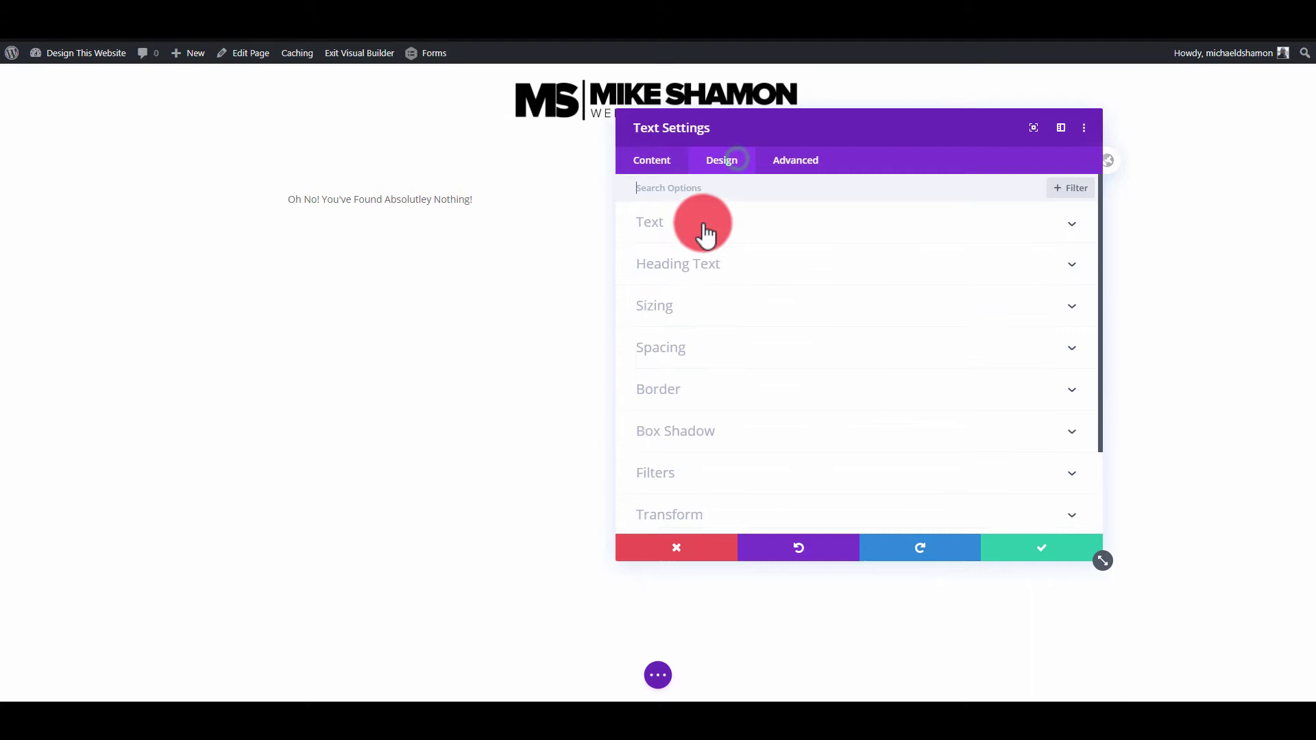
left_click(700, 220)
scroll(707, 425, "down", 2)
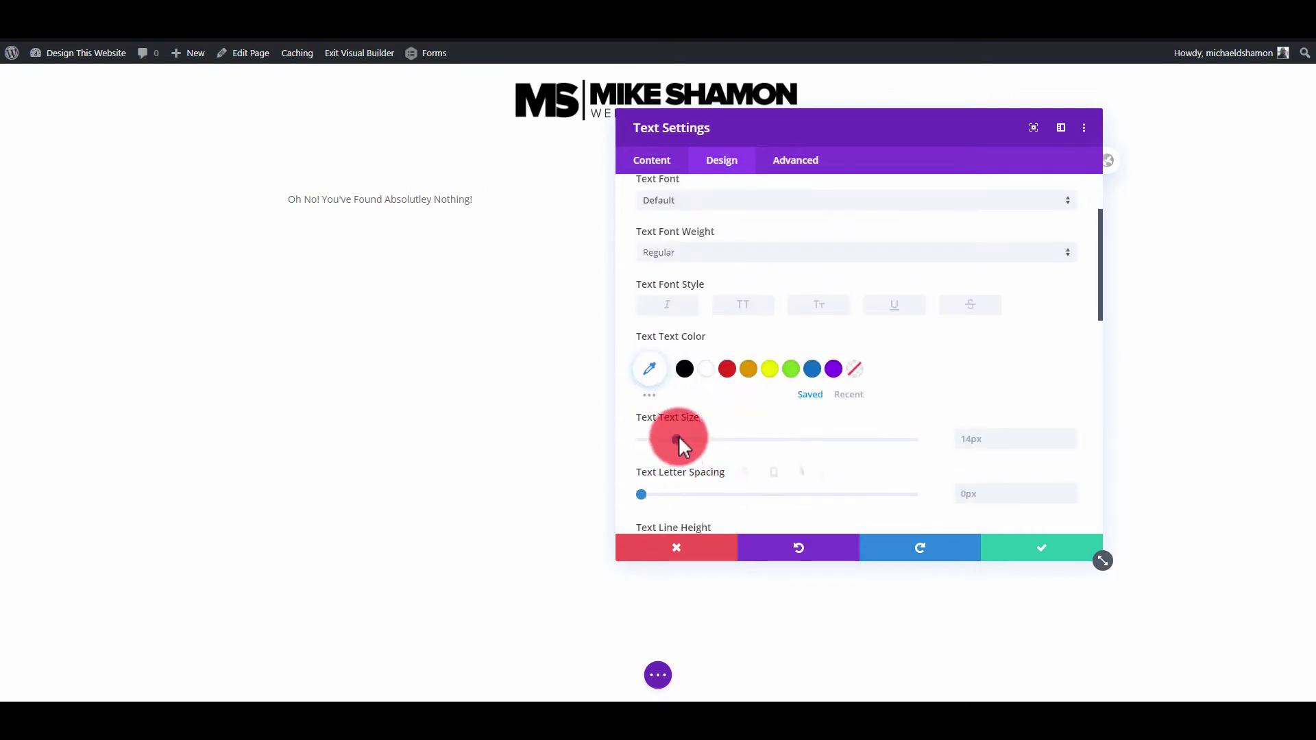
left_click_drag(804, 433, 834, 436)
left_click(684, 369)
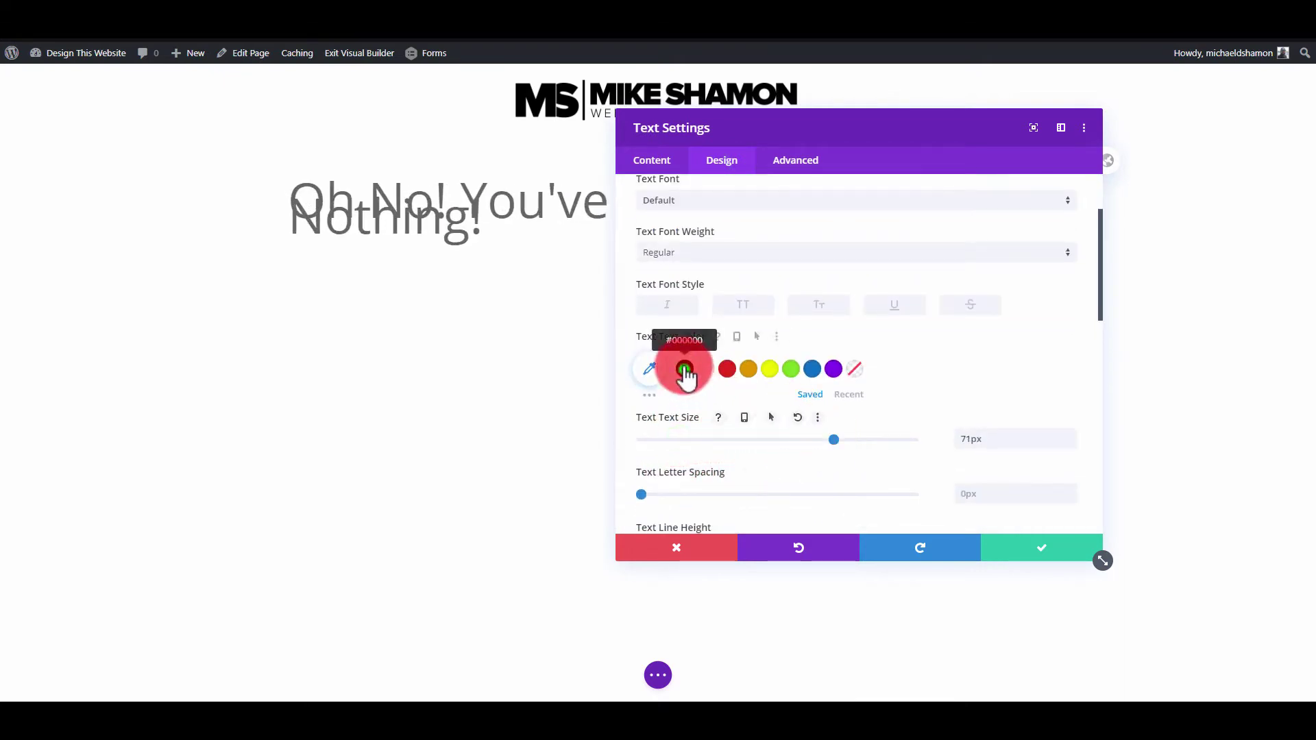
left_click(658, 495)
scroll(659, 490, "down", 2)
left_click_drag(731, 436, 648, 434)
left_click_drag(760, 90, 937, 147)
scroll(916, 344, "up", 4)
Set the headline to Ultra Bold at 91px and save its settings
left_click(852, 384)
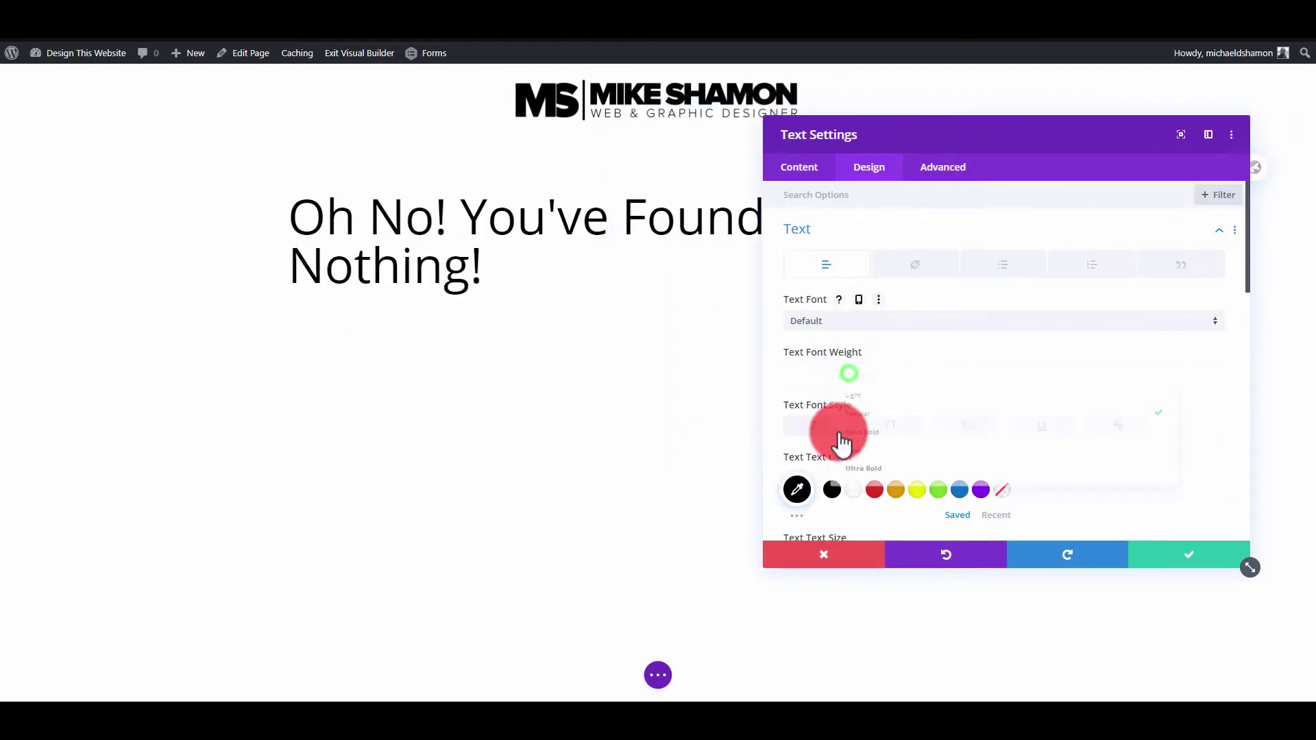
left_click(832, 476)
left_click_drag(849, 171, 961, 150)
scroll(898, 456, "down", 2)
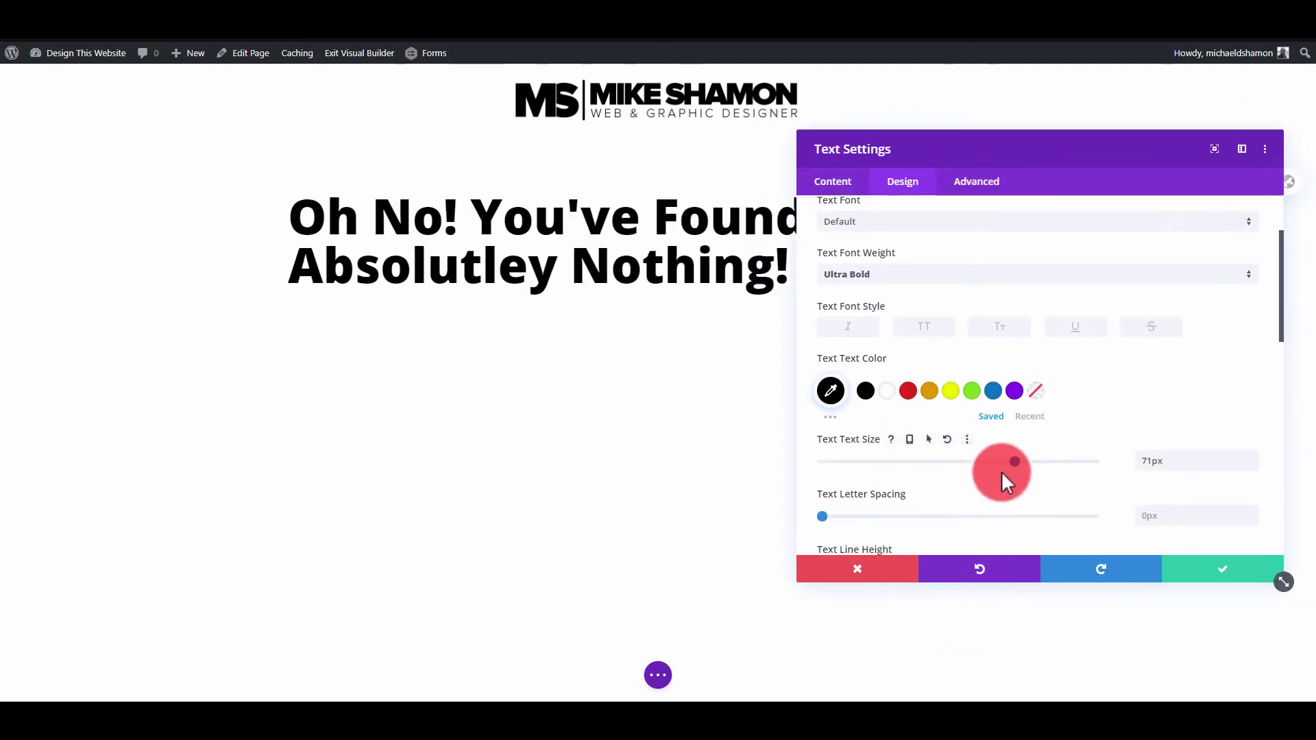
left_click_drag(1015, 461, 1070, 462)
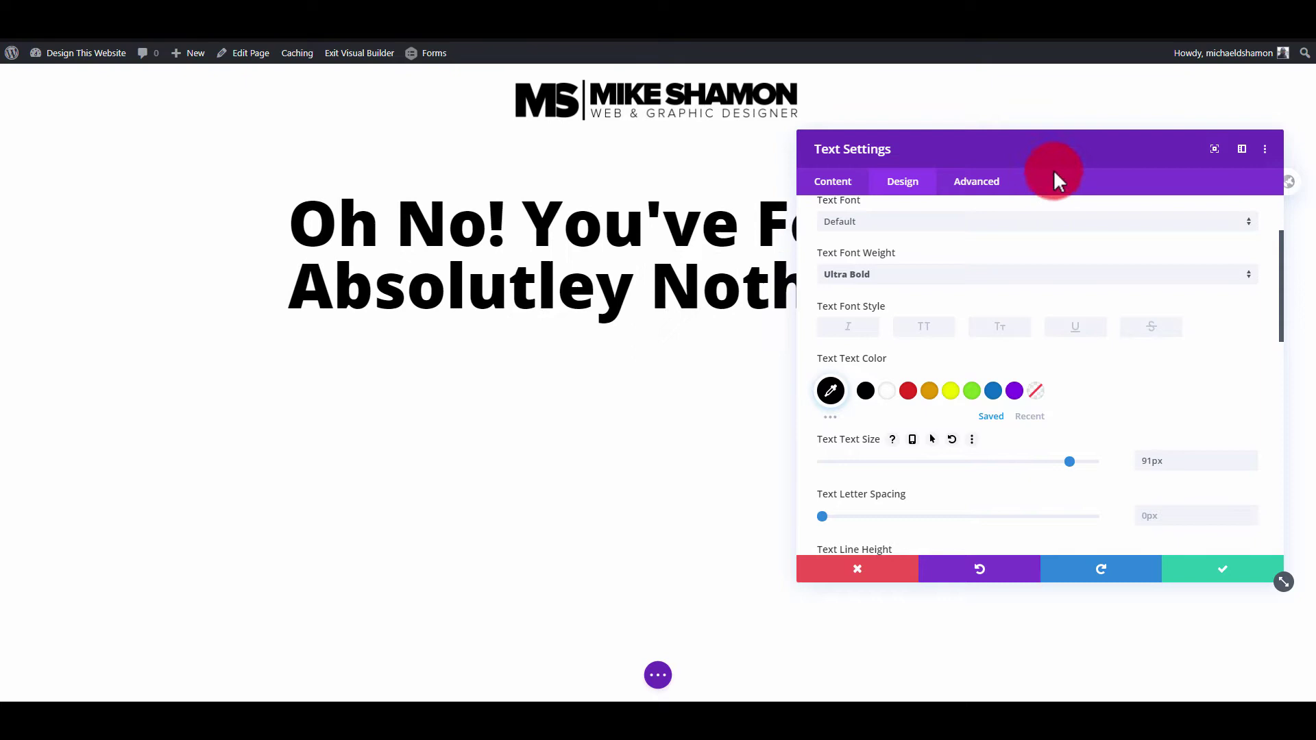
left_click_drag(1054, 170, 1038, 192)
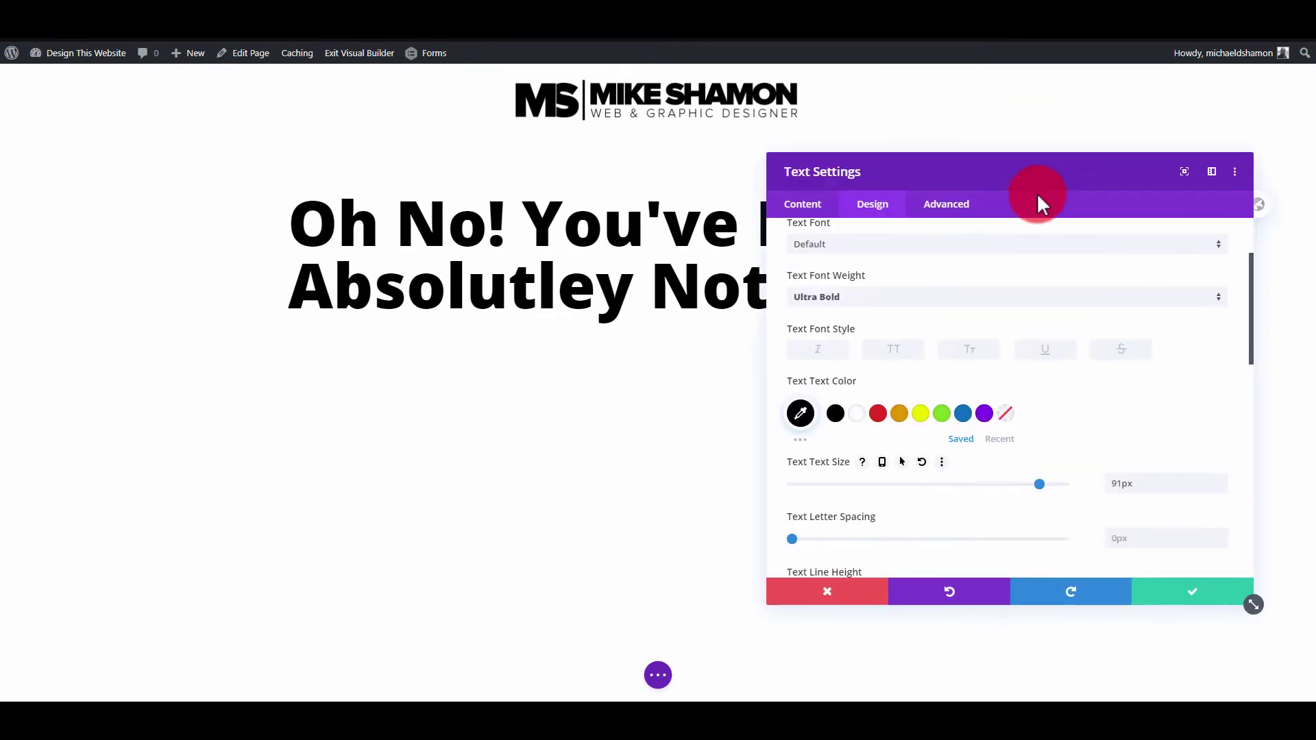
left_click(1166, 595)
Duplicate the headline and change the copy's text to '404 page'
left_click(654, 228)
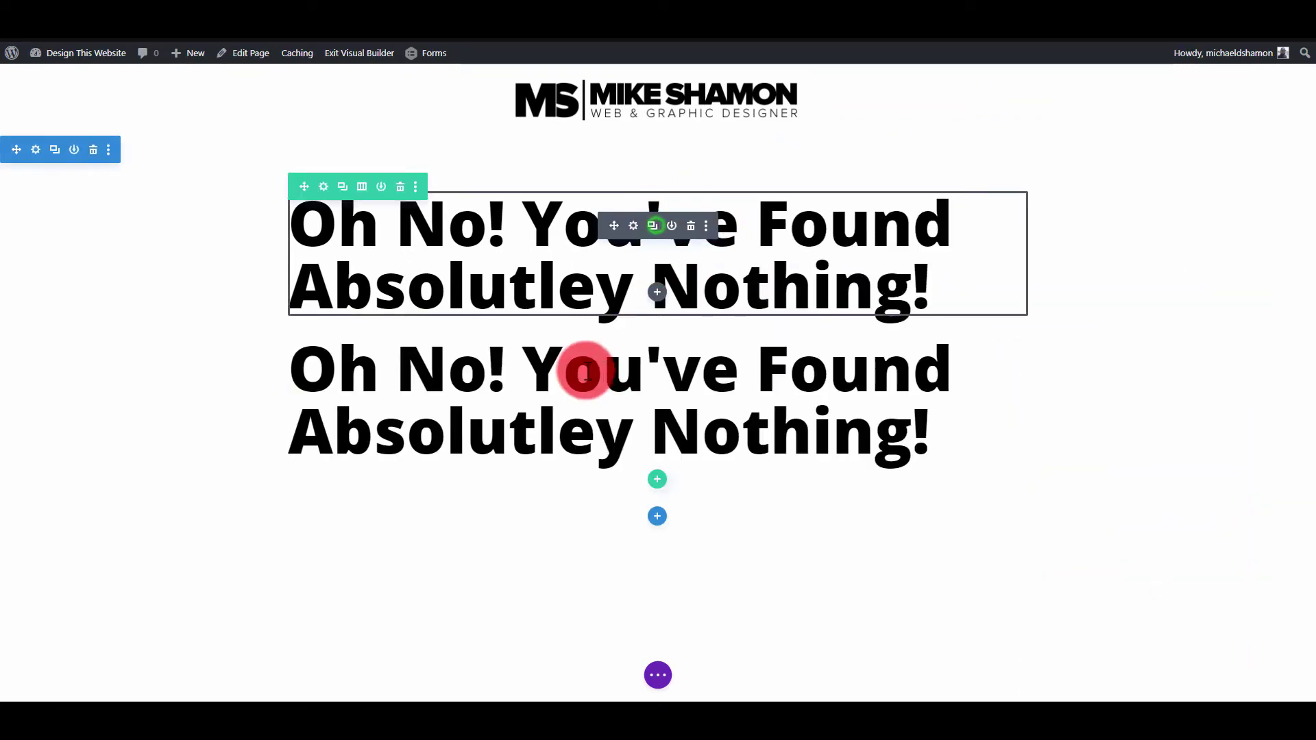
left_click(628, 370)
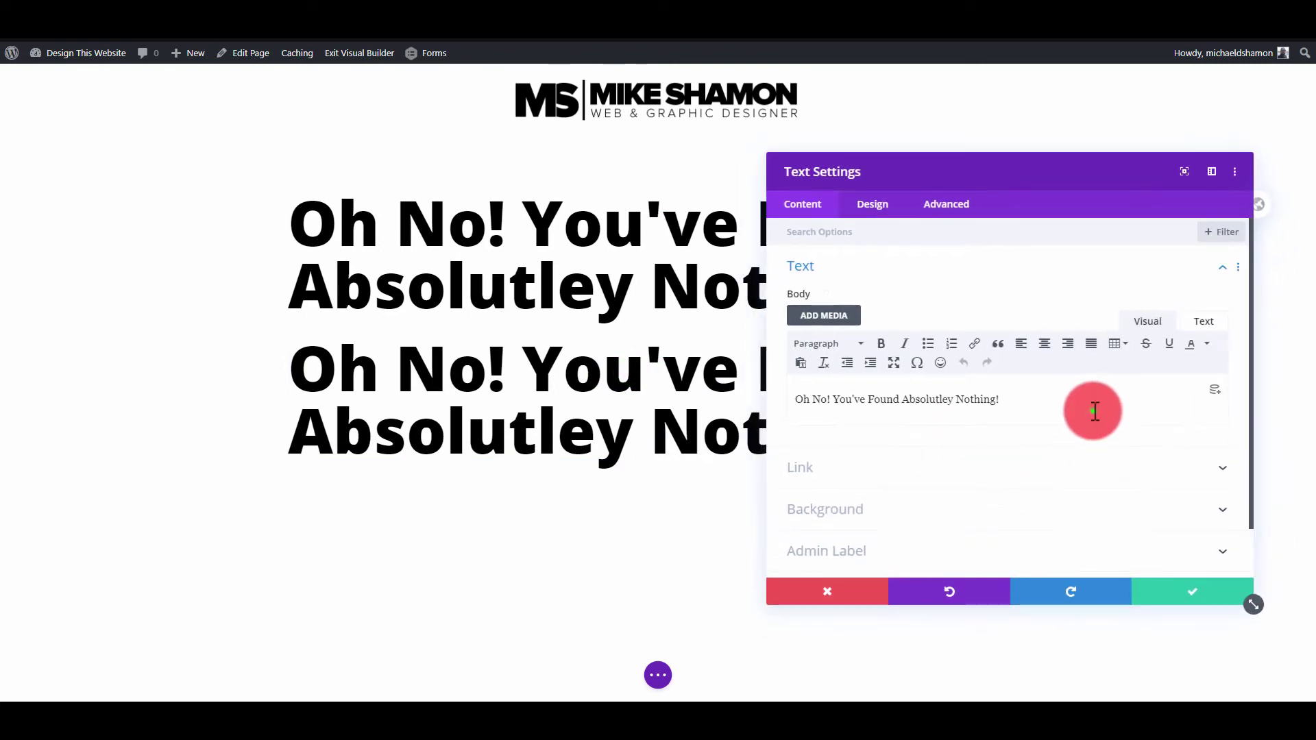
type("404")
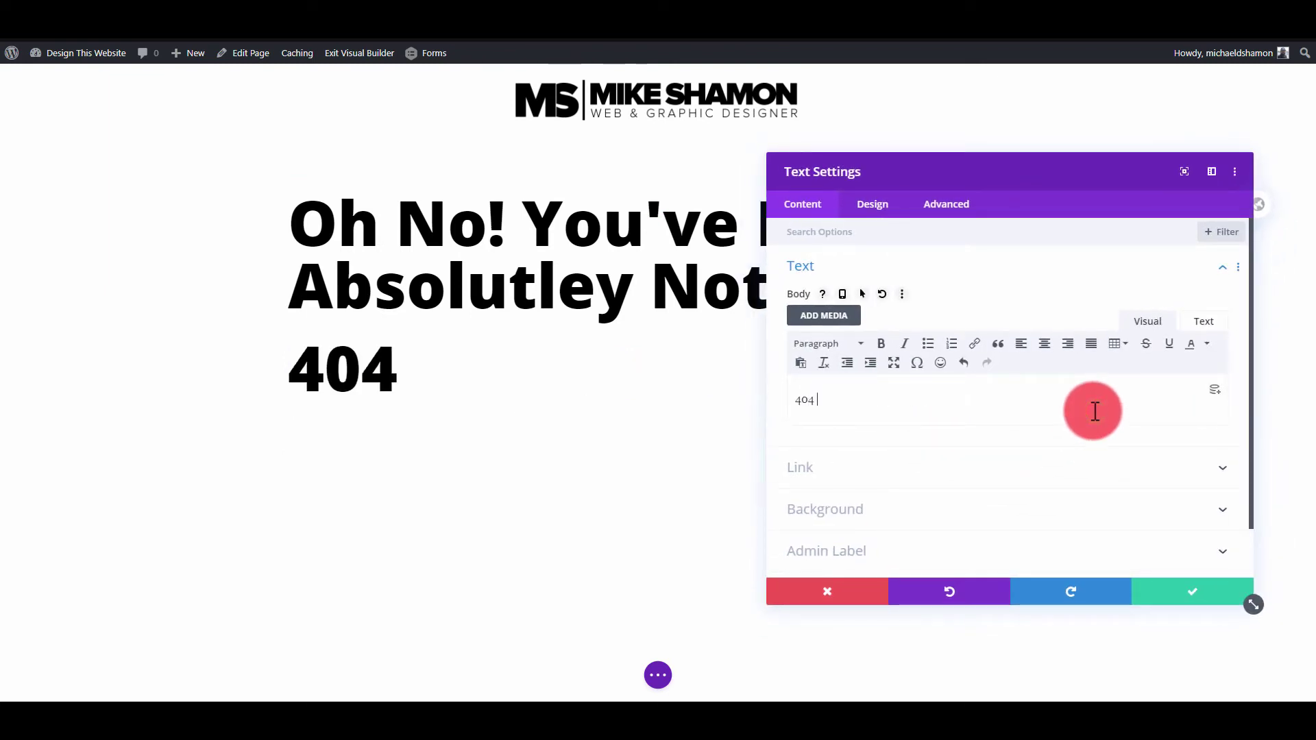
type(" page")
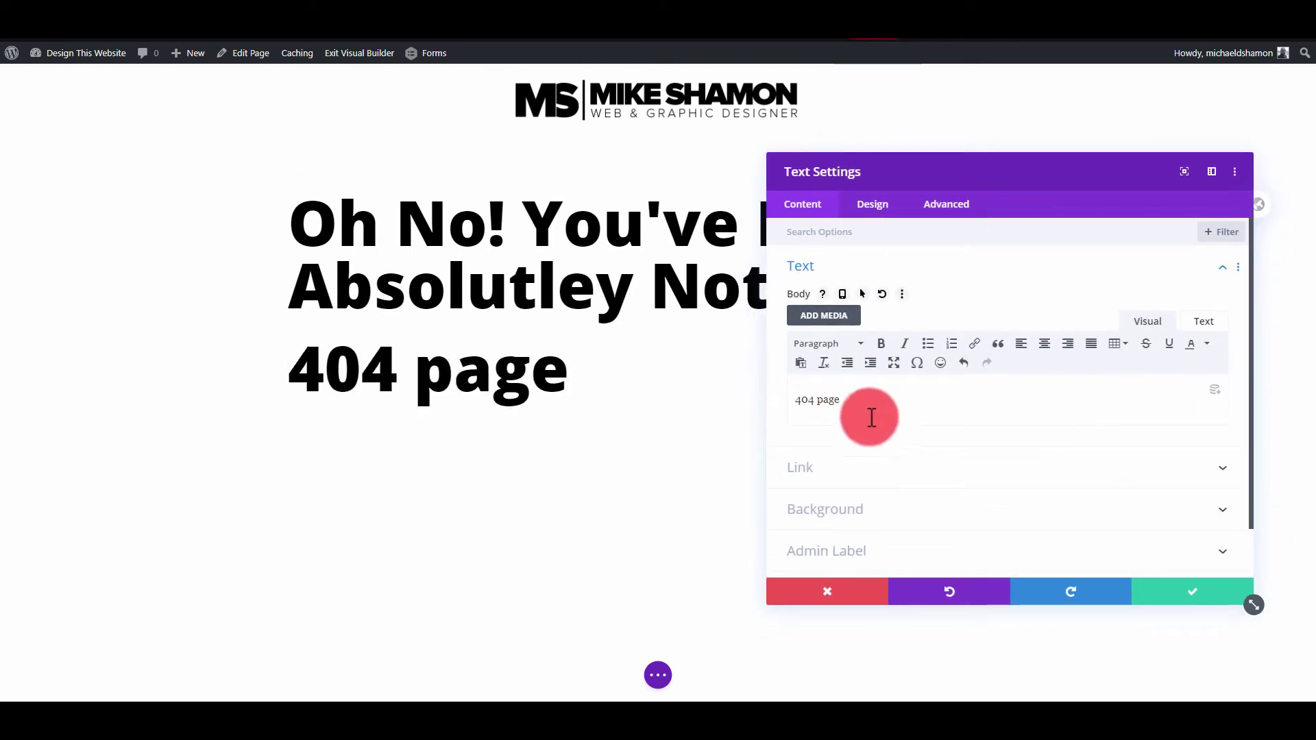
double_click(827, 401)
Style the copy as uppercase red text at 150px
left_click(861, 220)
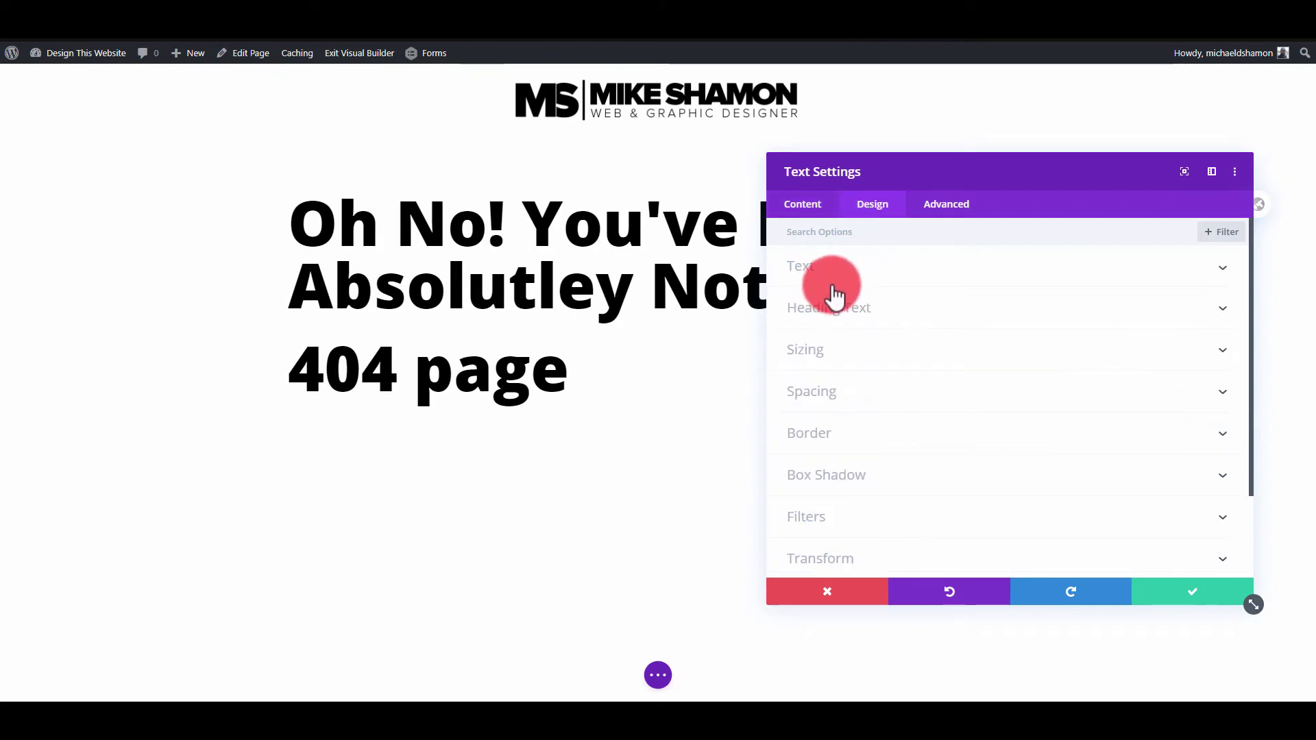
left_click(832, 281)
left_click(903, 470)
left_click(912, 530)
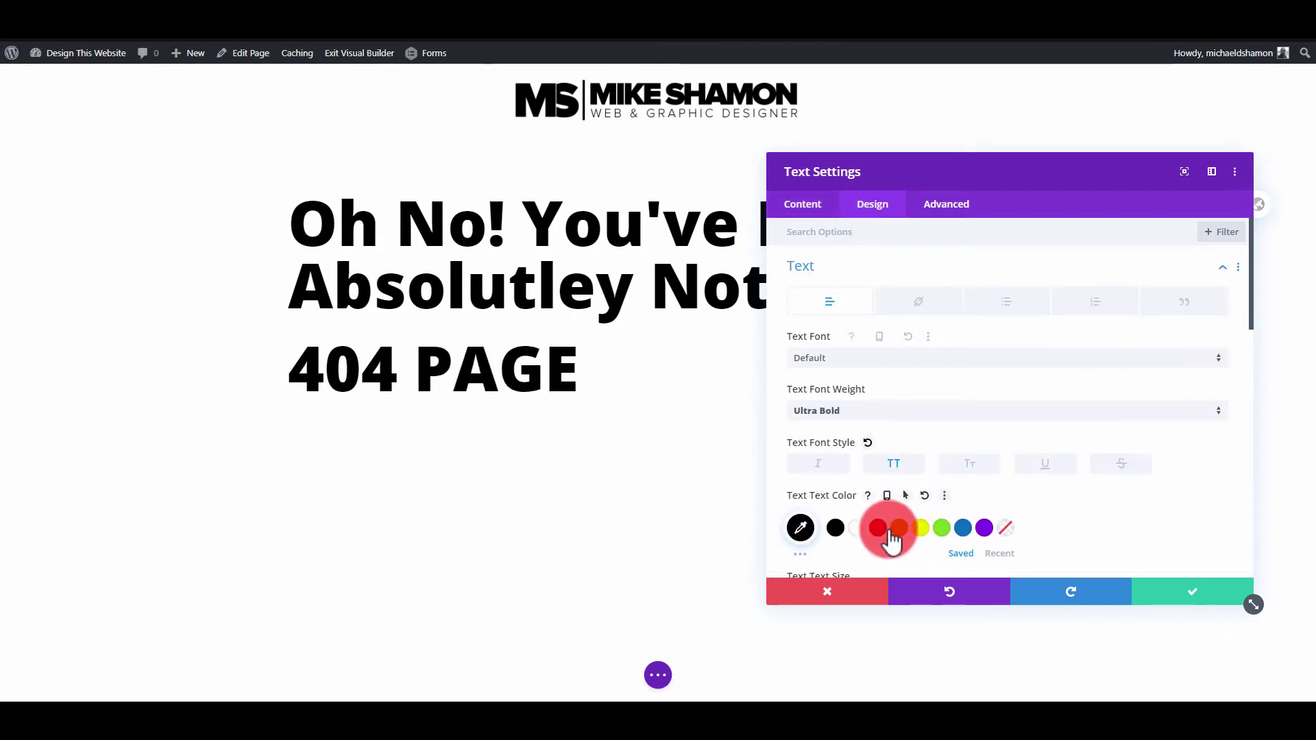
left_click(879, 530)
scroll(946, 527, "down", 2)
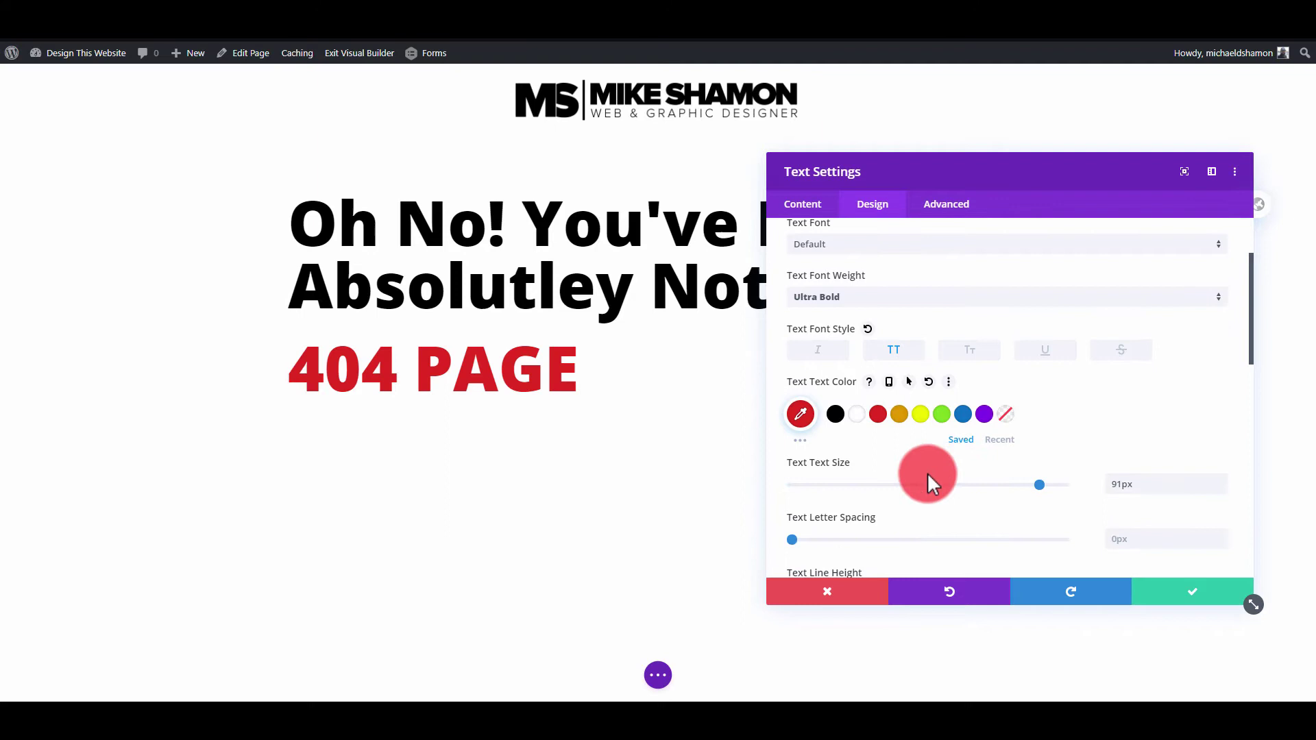
left_click(1137, 483)
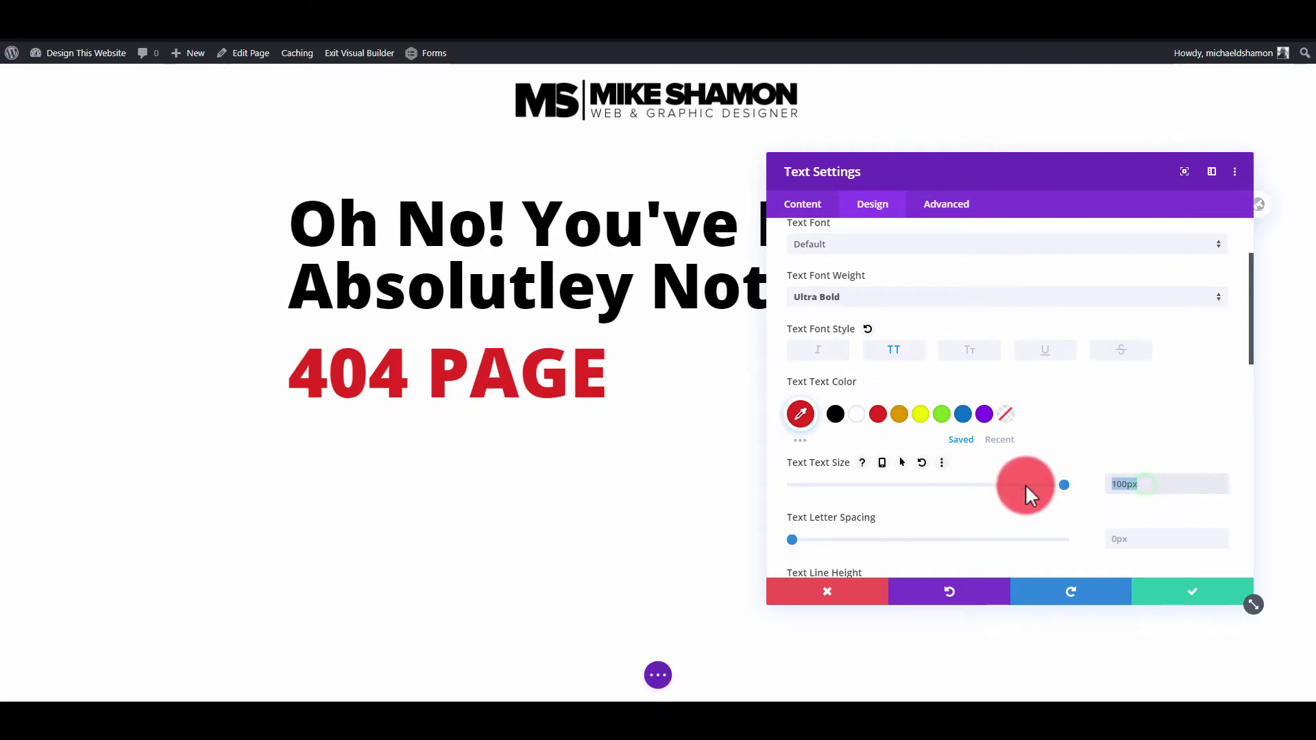
type("150")
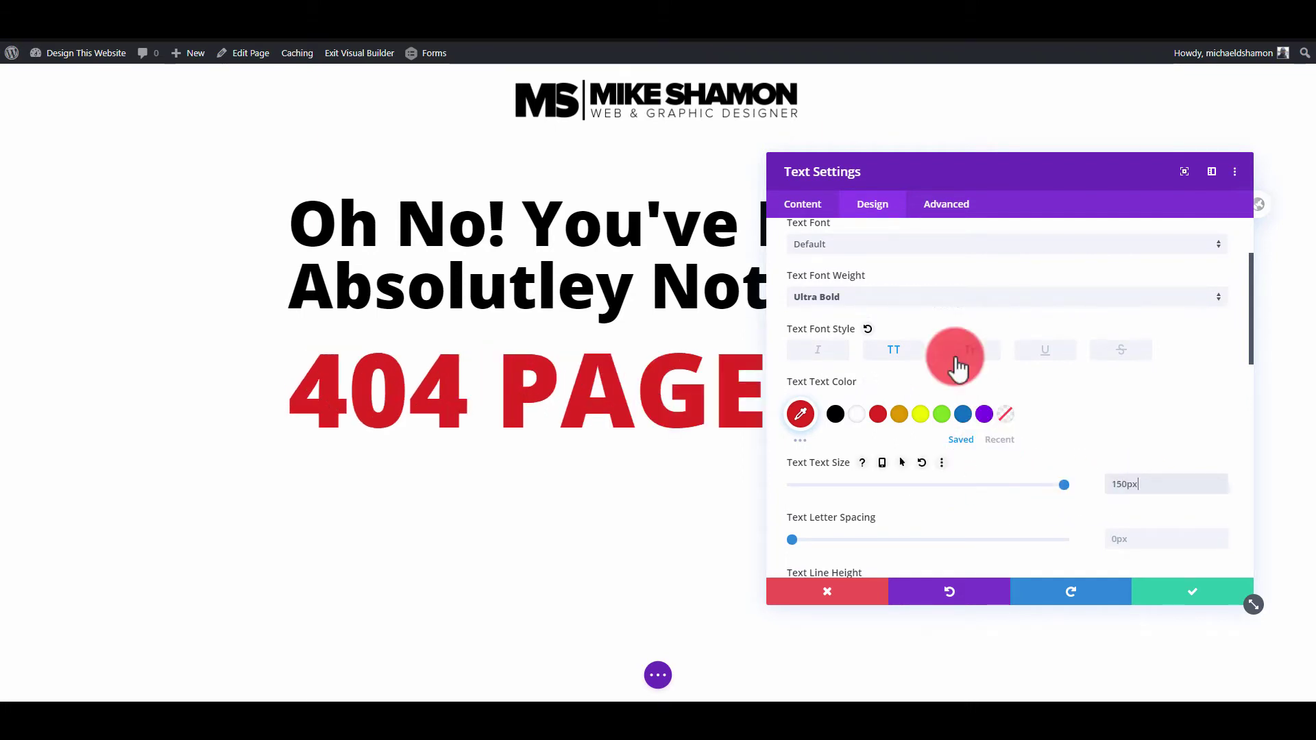
left_click_drag(1014, 204, 952, 226)
Save the 404 PAGE line, duplicate it, and retype the copy as 'Go HOME >>'
left_click(1190, 614)
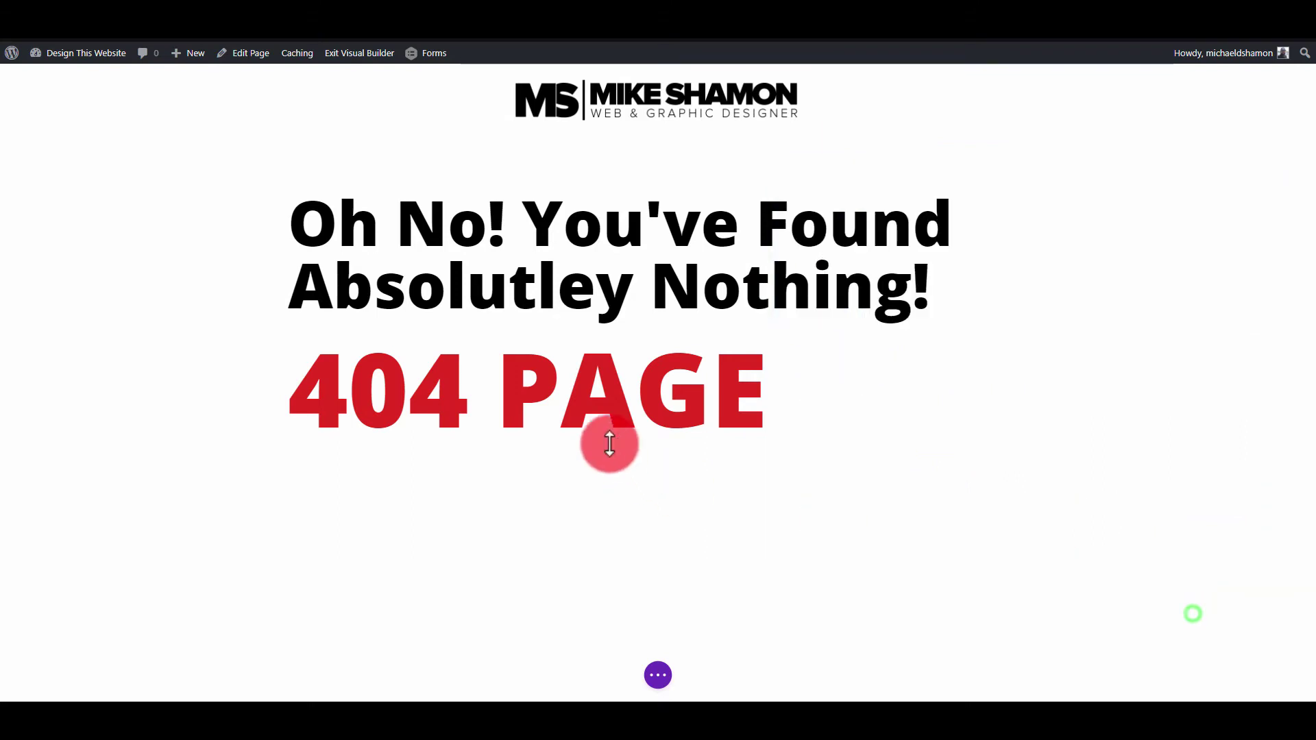
left_click(623, 432)
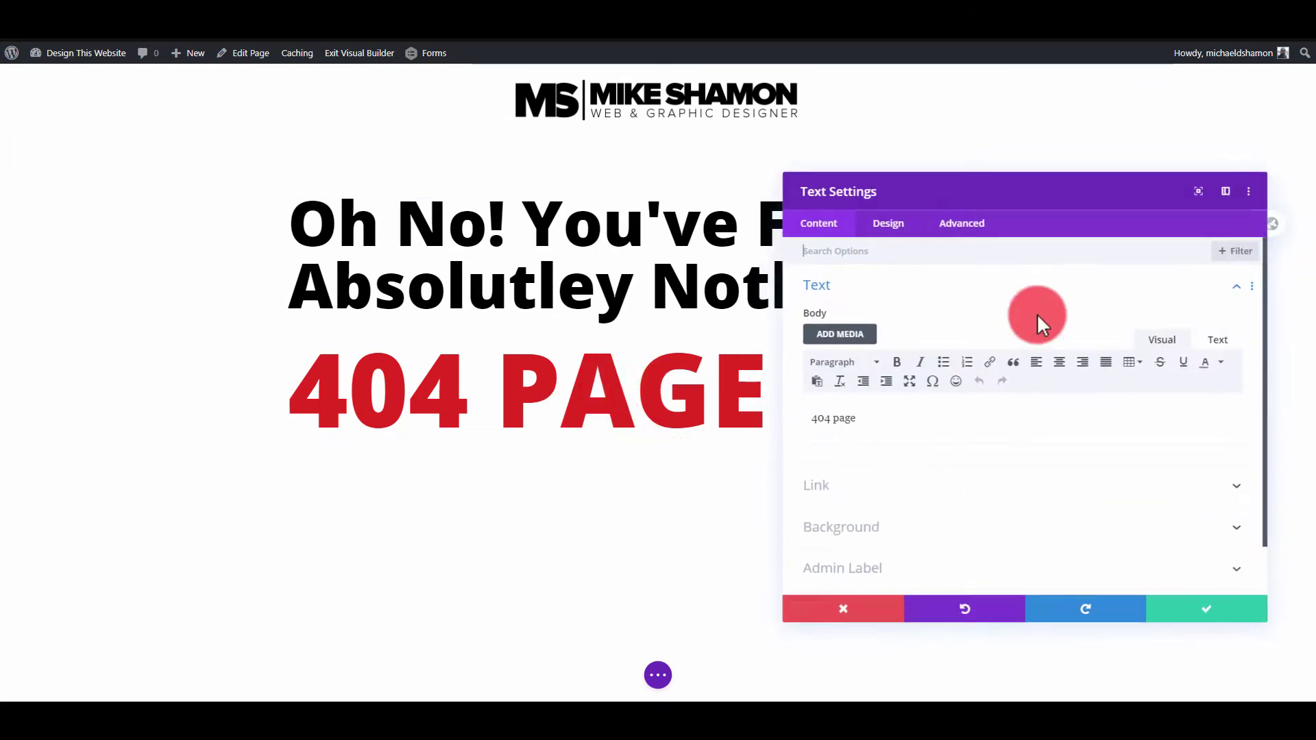
left_click(859, 615)
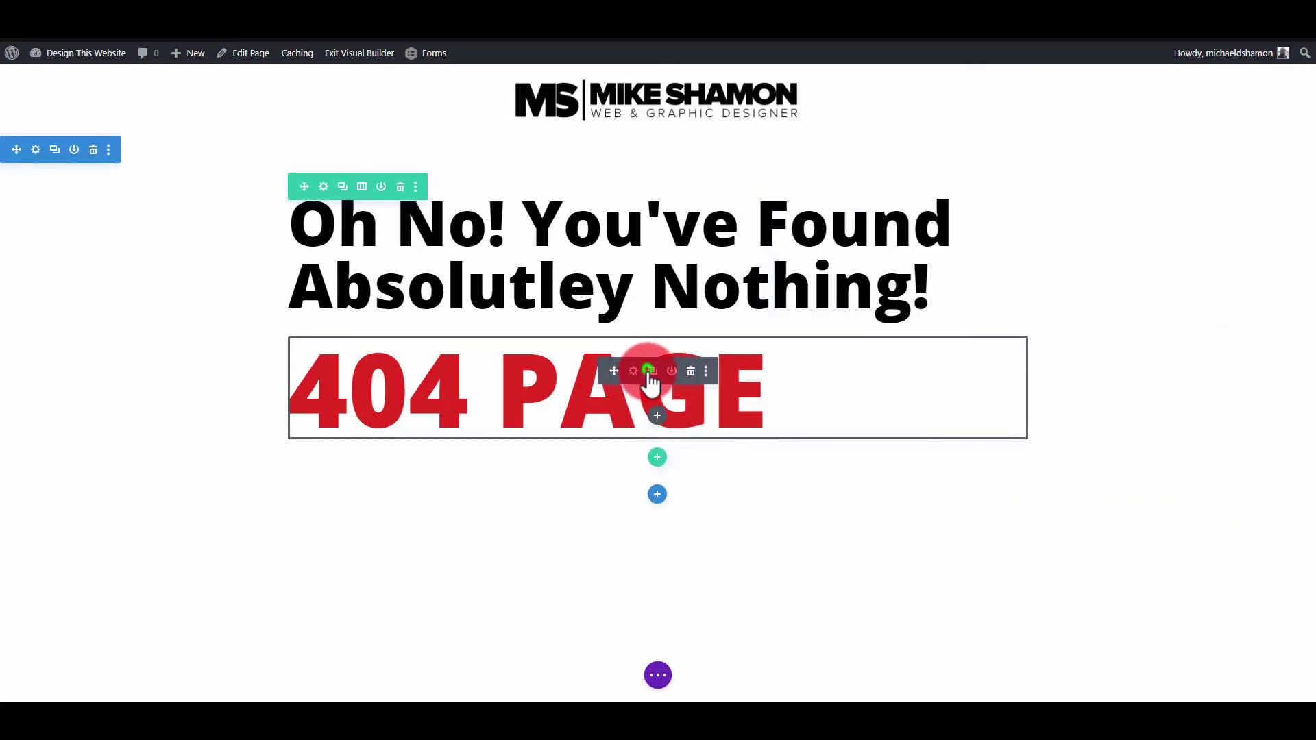
left_click(648, 368)
double_click(631, 494)
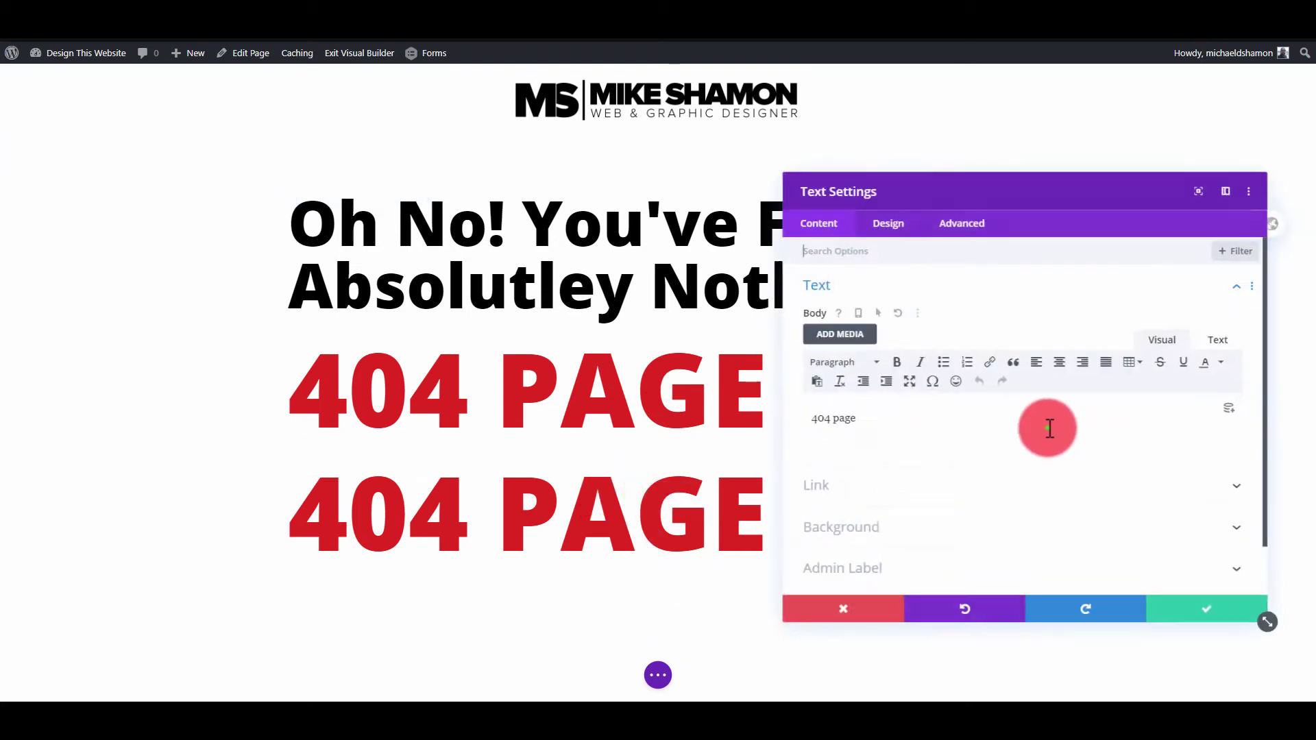
type("G")
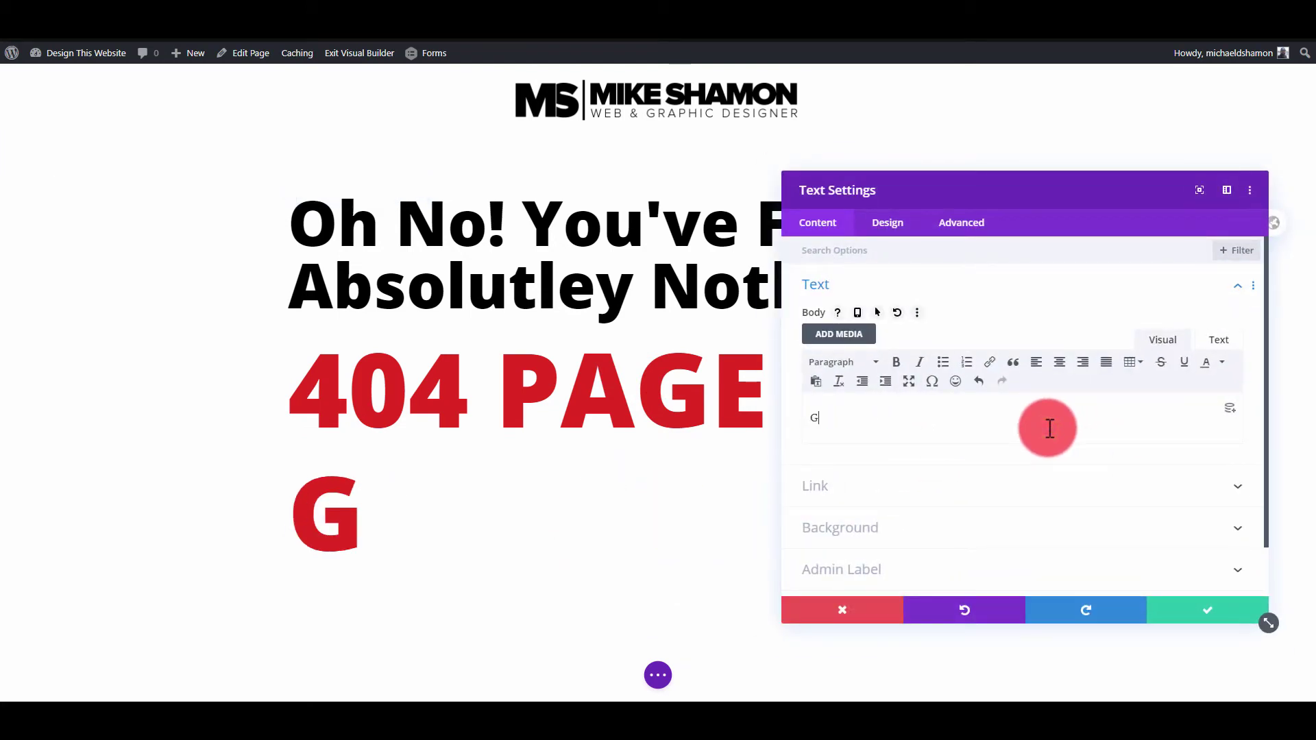
type("o HOME >>")
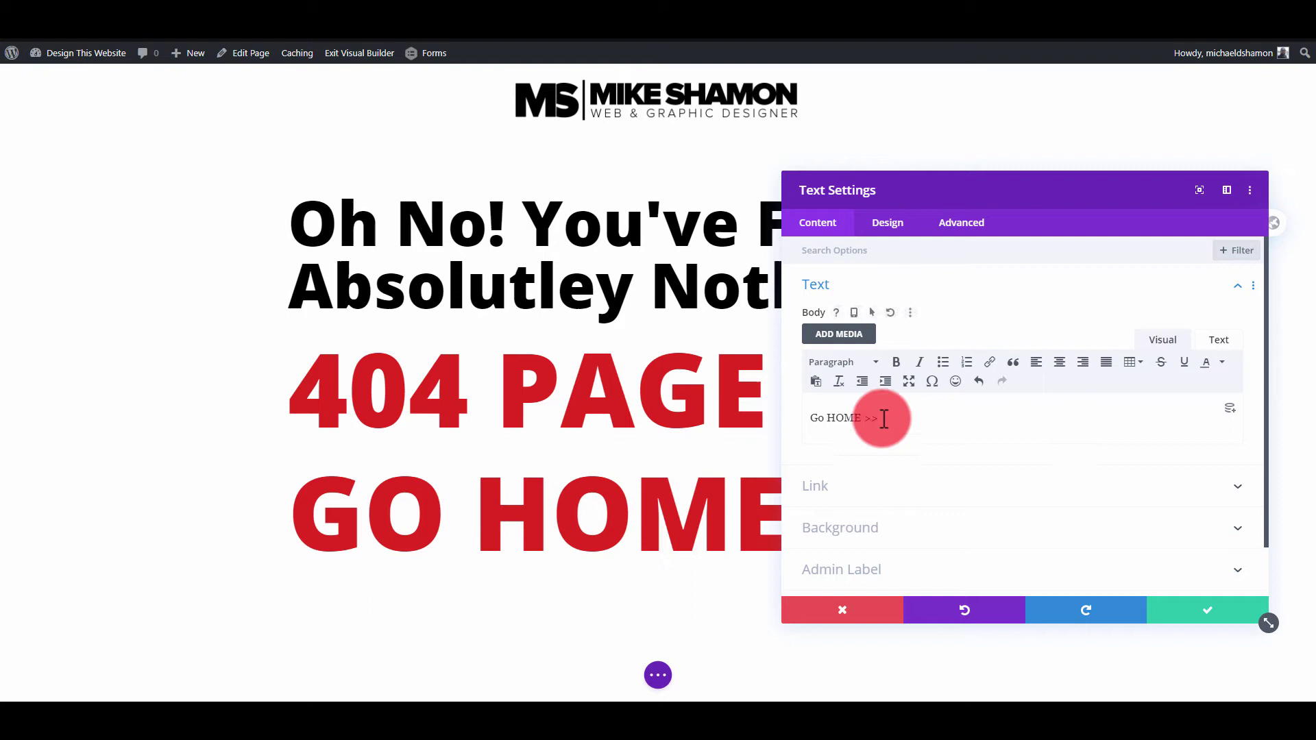
left_click_drag(882, 417, 837, 302)
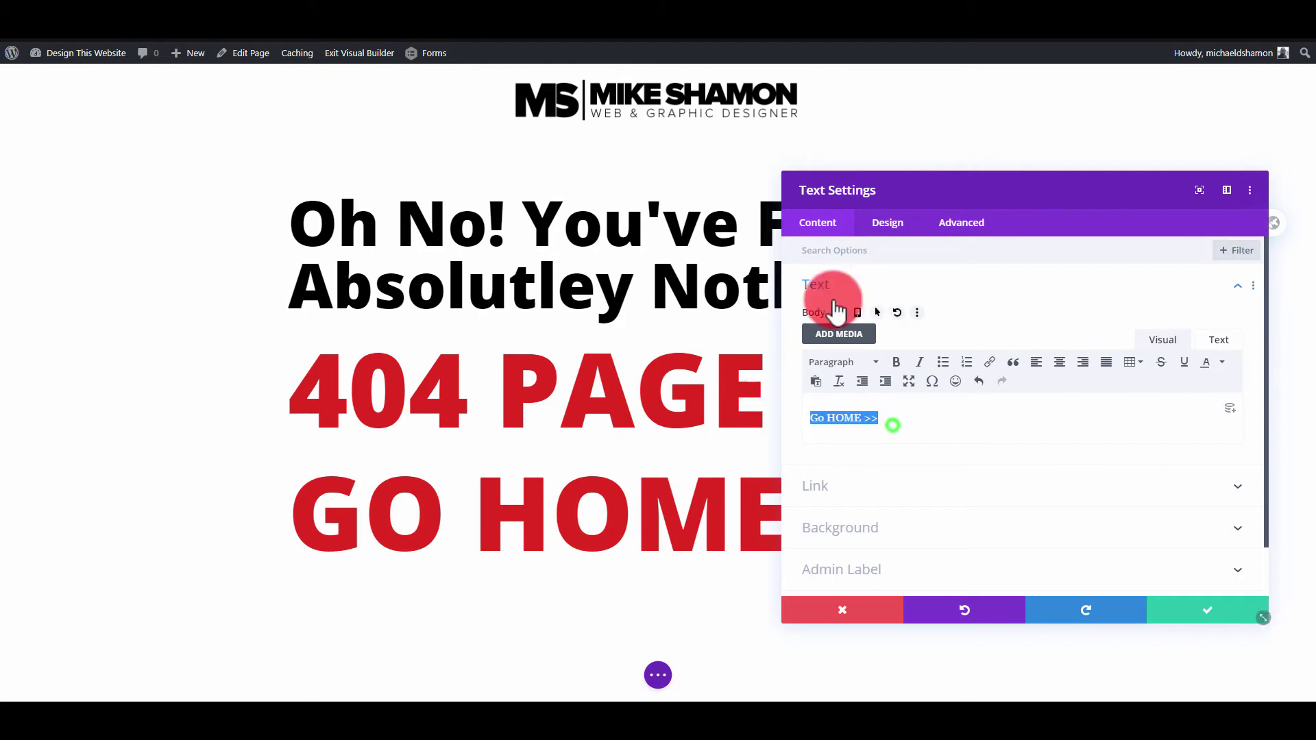
Give 'GO HOME >>' the blue swatch and underline, and reduce it from 150px to 57px
left_click(887, 222)
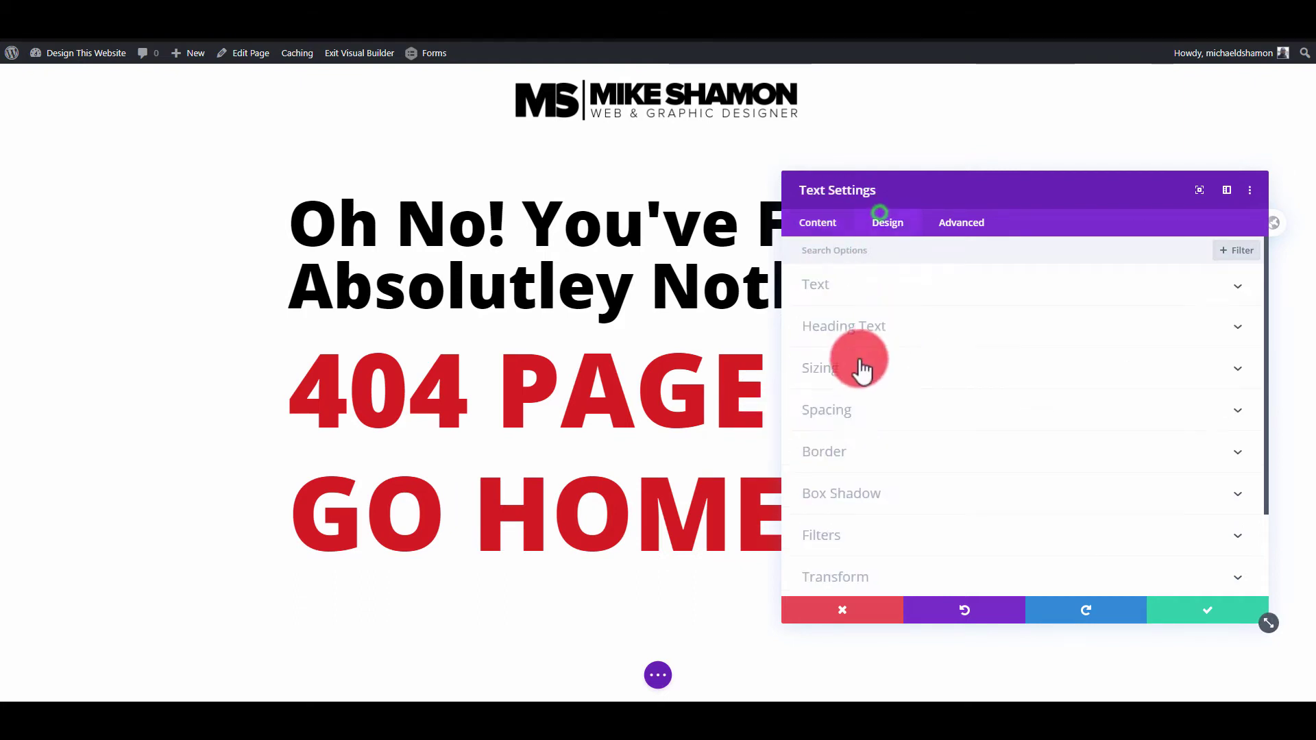
left_click(288, 461)
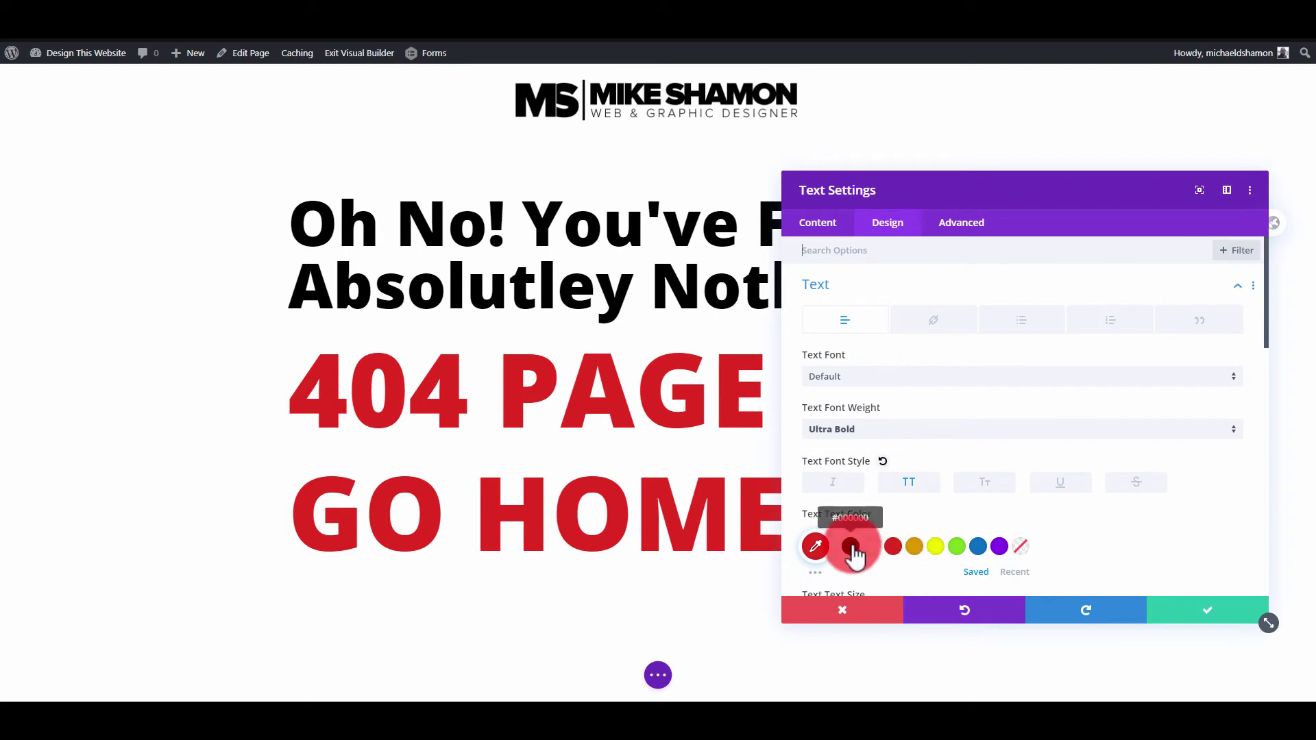
left_click(918, 547)
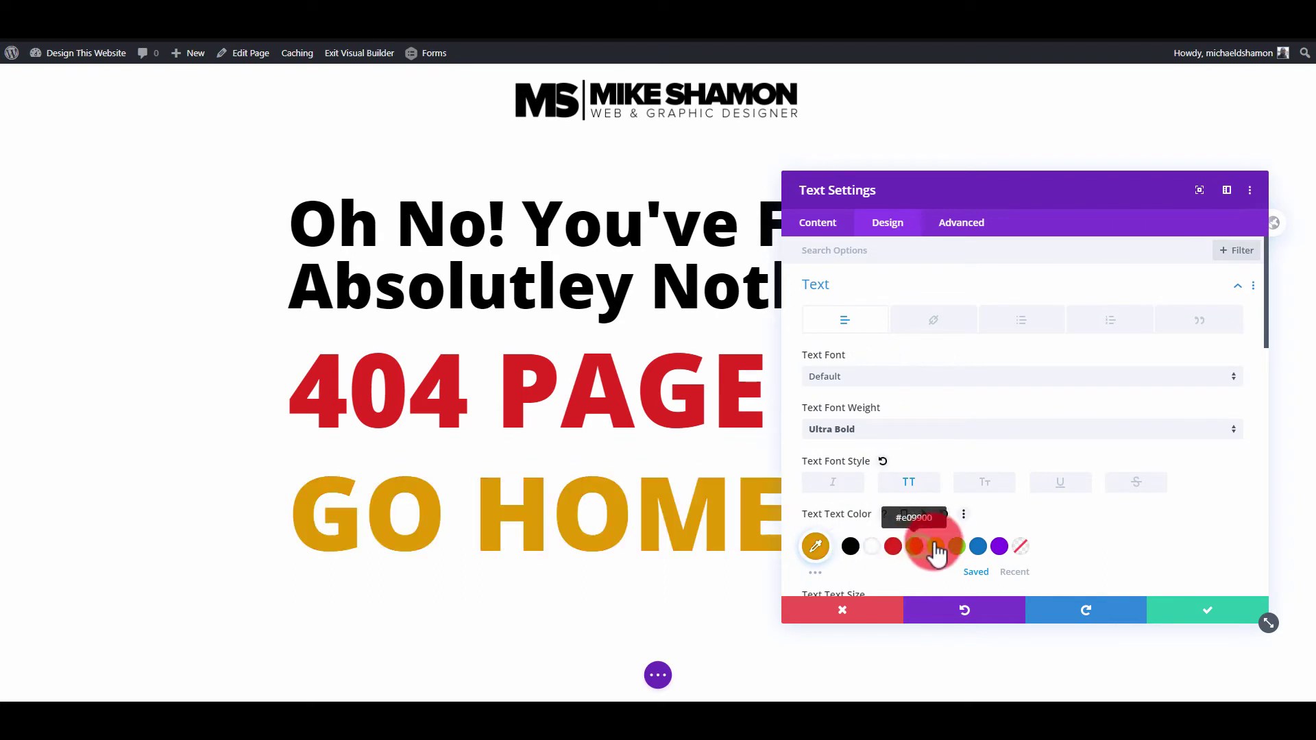
left_click(979, 546)
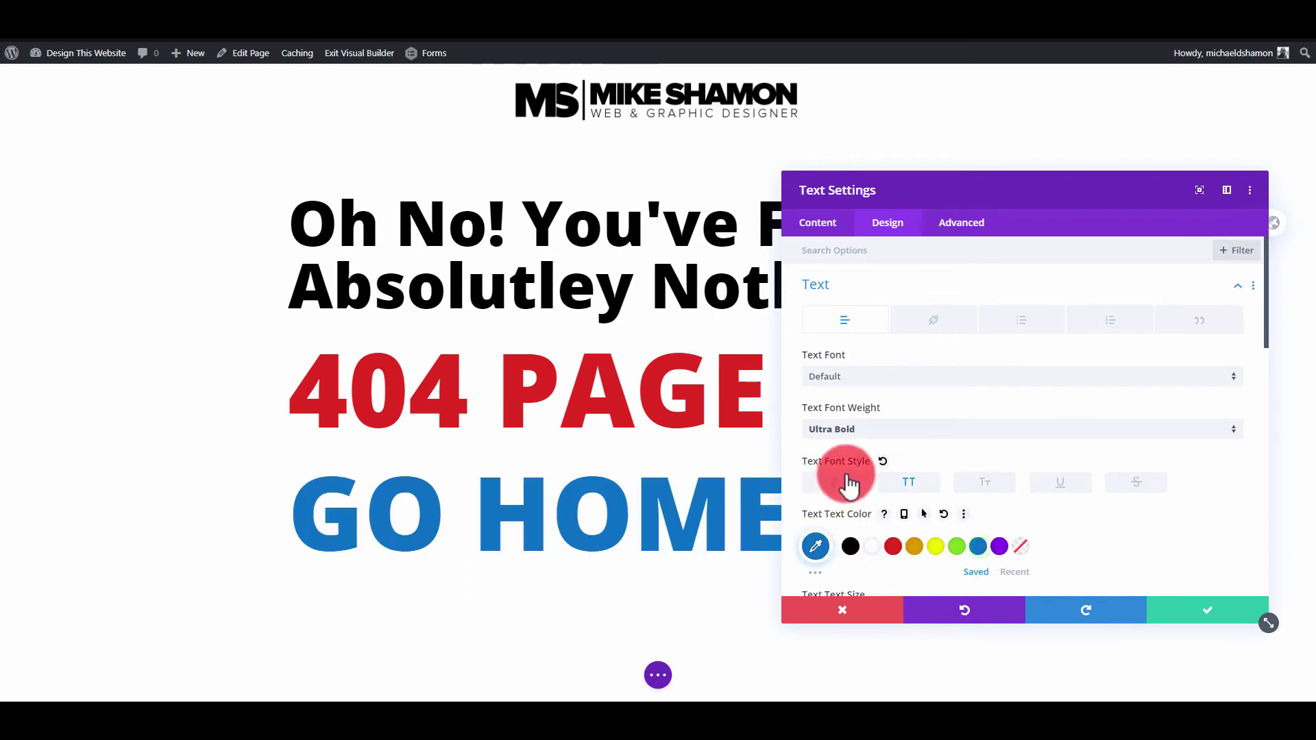
left_click(1053, 491)
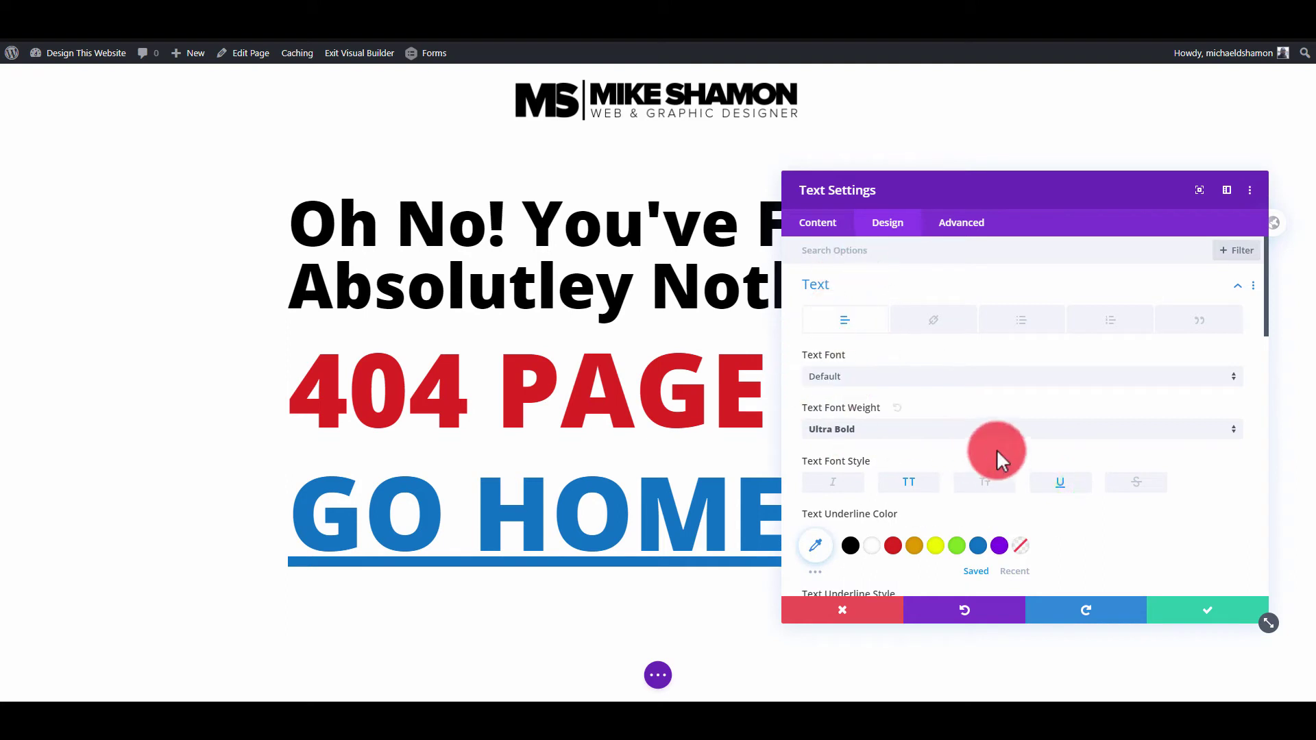
scroll(940, 474, "down", 3)
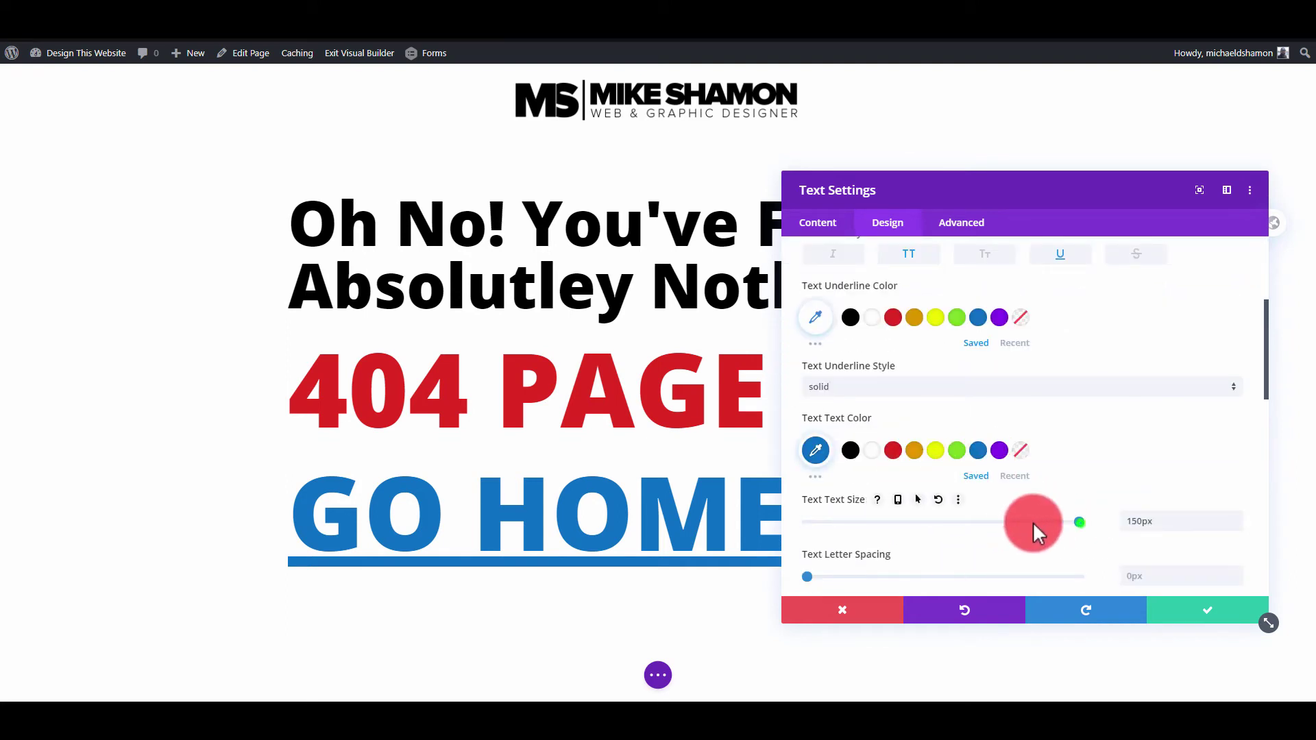
left_click_drag(1034, 521, 909, 525)
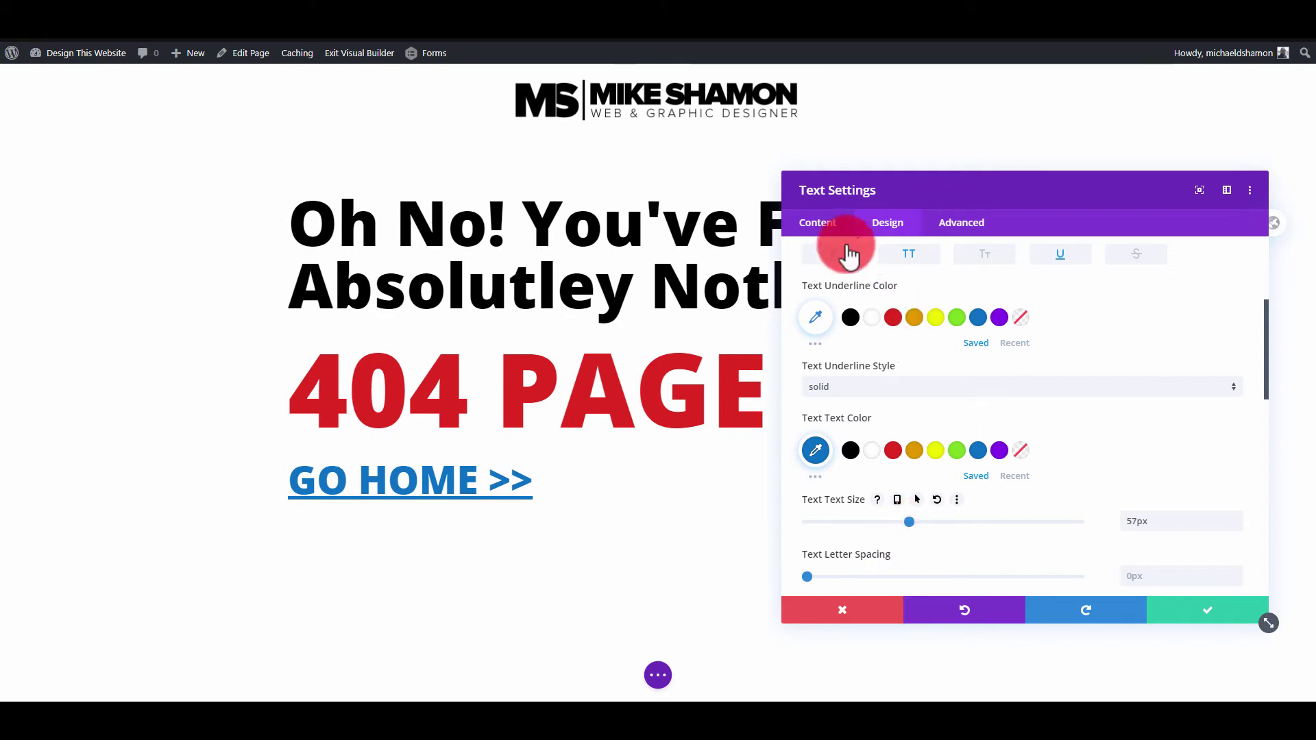
left_click(820, 229)
left_click(815, 327)
left_click(843, 365)
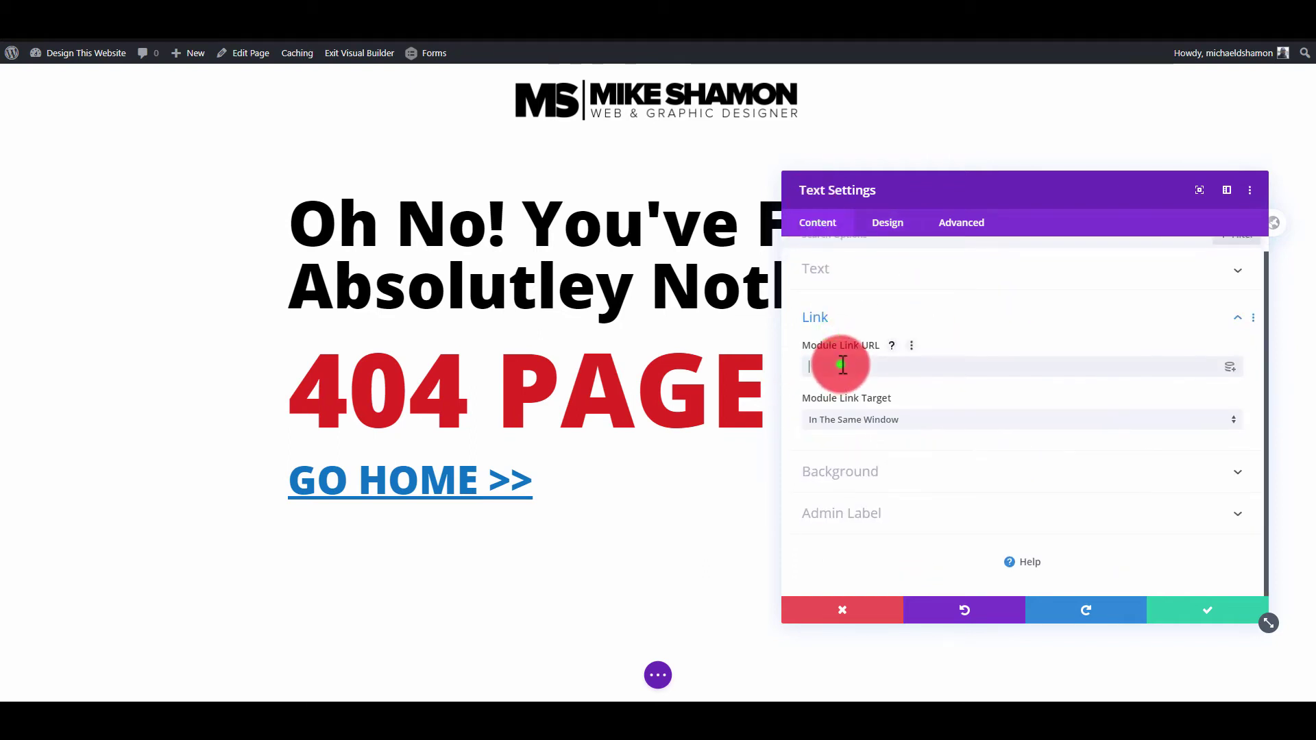
left_click(838, 366)
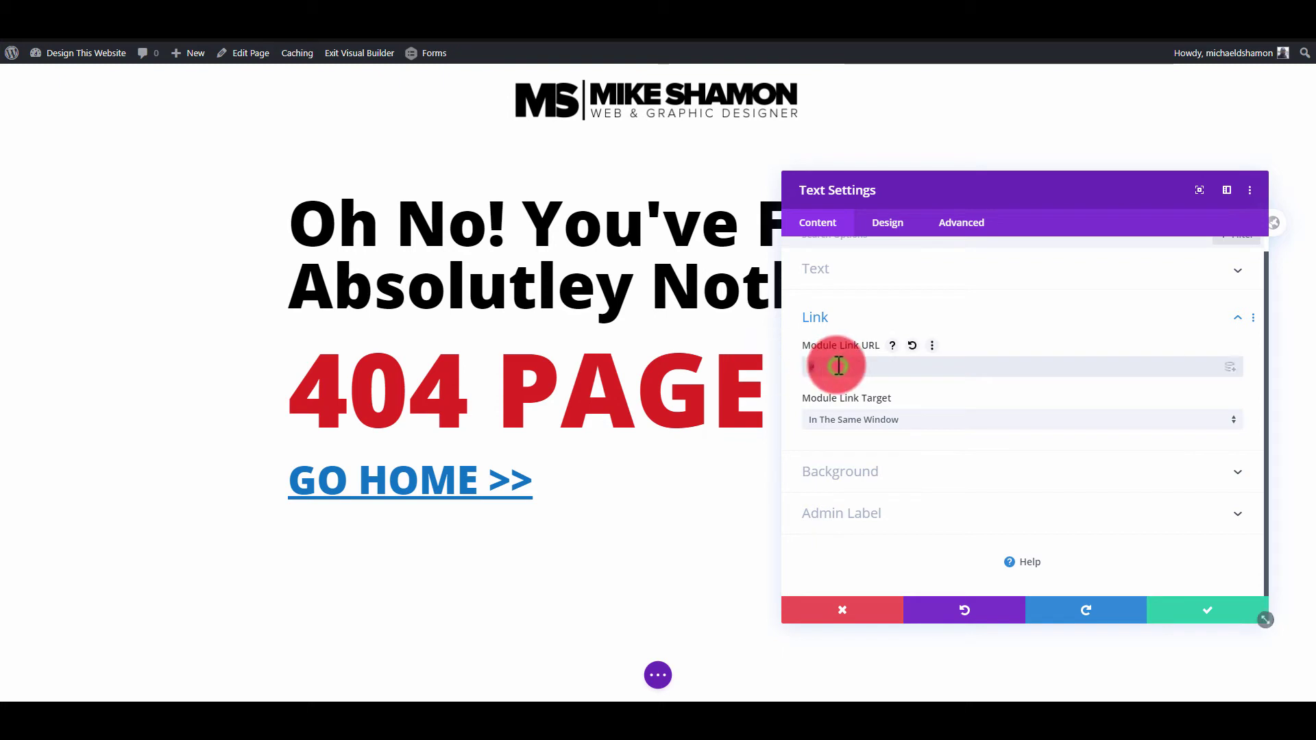
type("https://mikeshamon.com/")
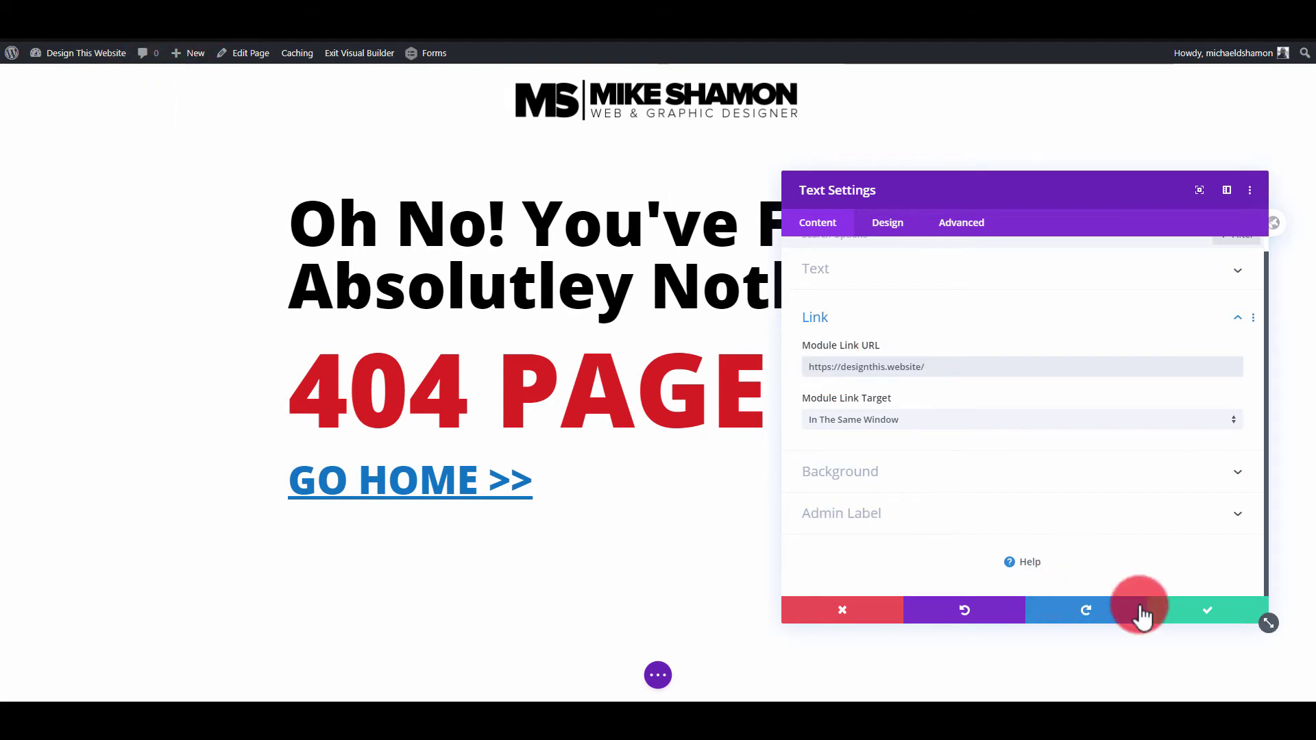
left_click(1166, 611)
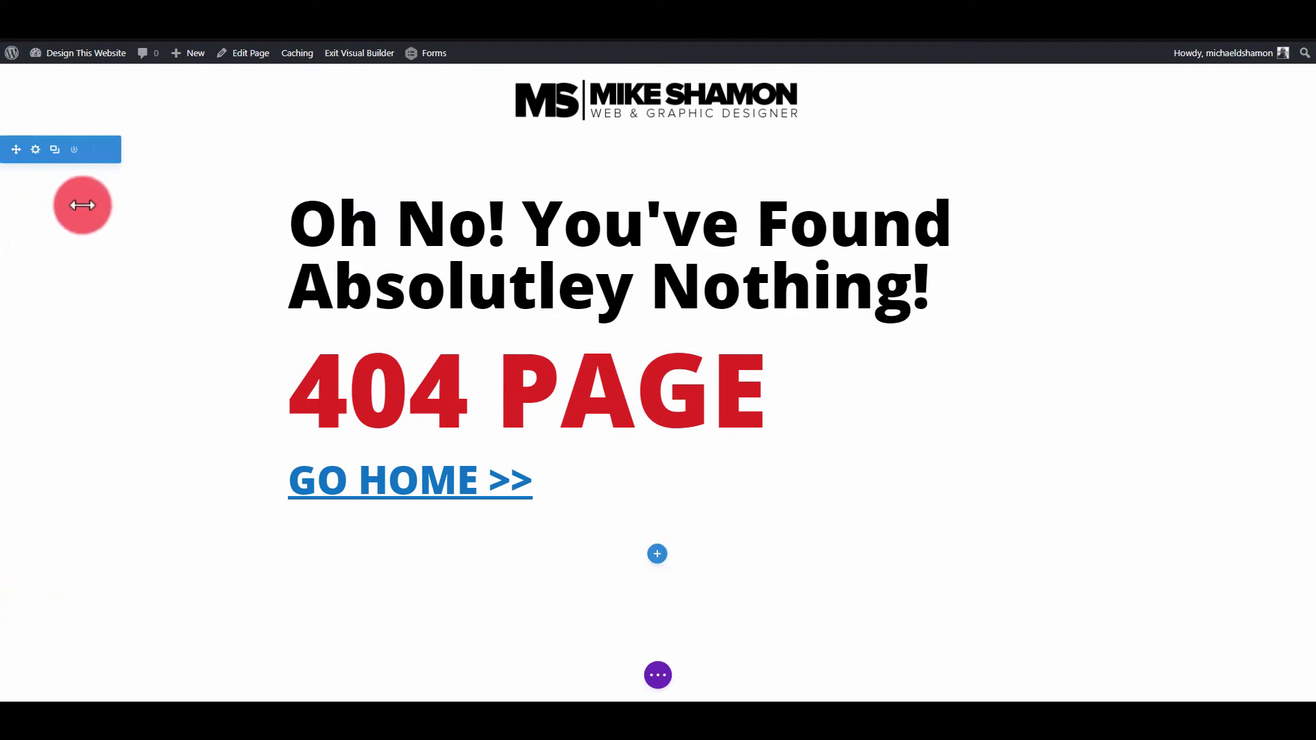
Set the pointing photo from the Media Library as the section's background image
left_click(34, 151)
left_click(866, 322)
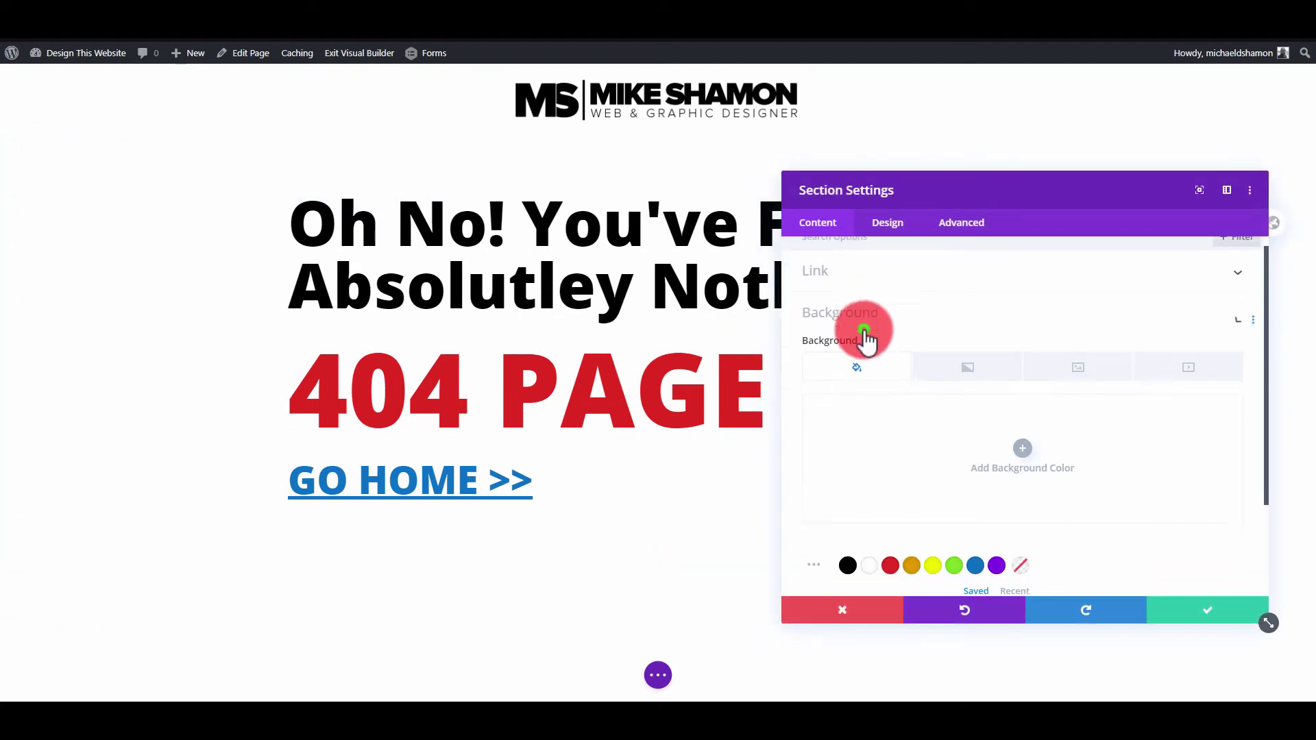
left_click(1073, 313)
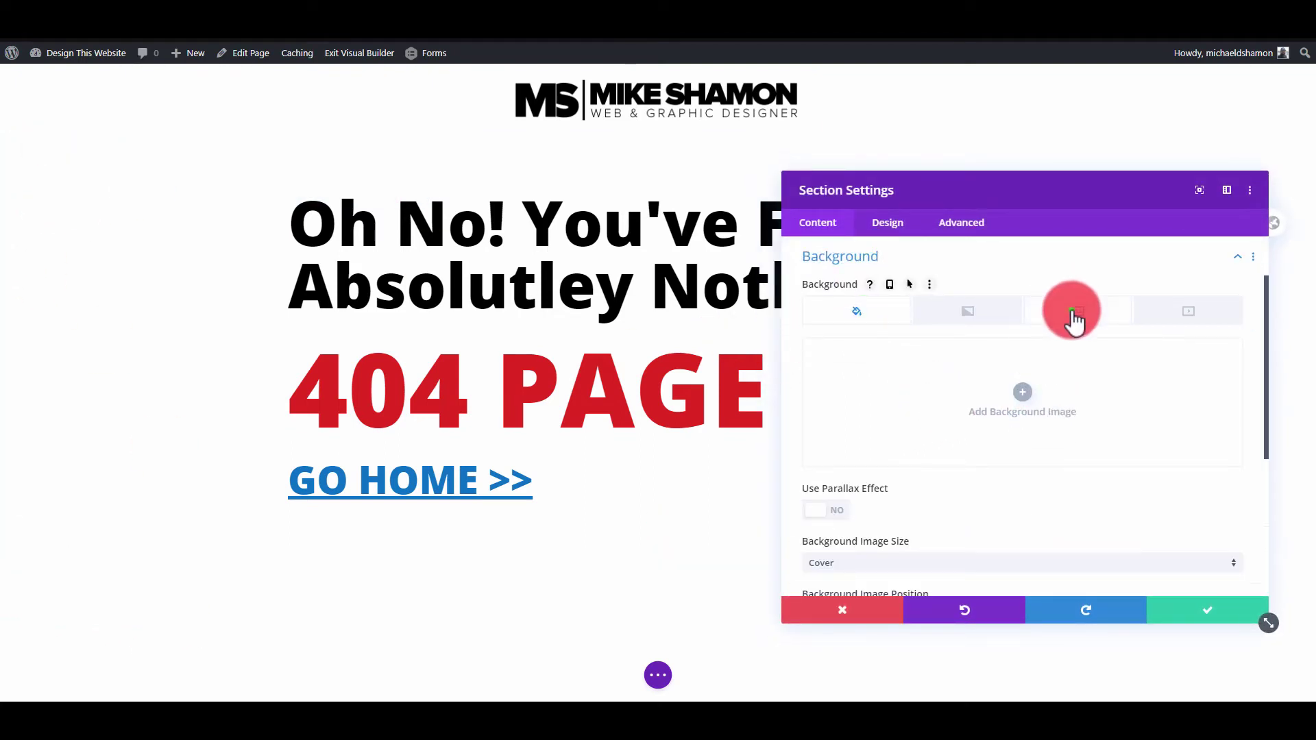
left_click(1037, 412)
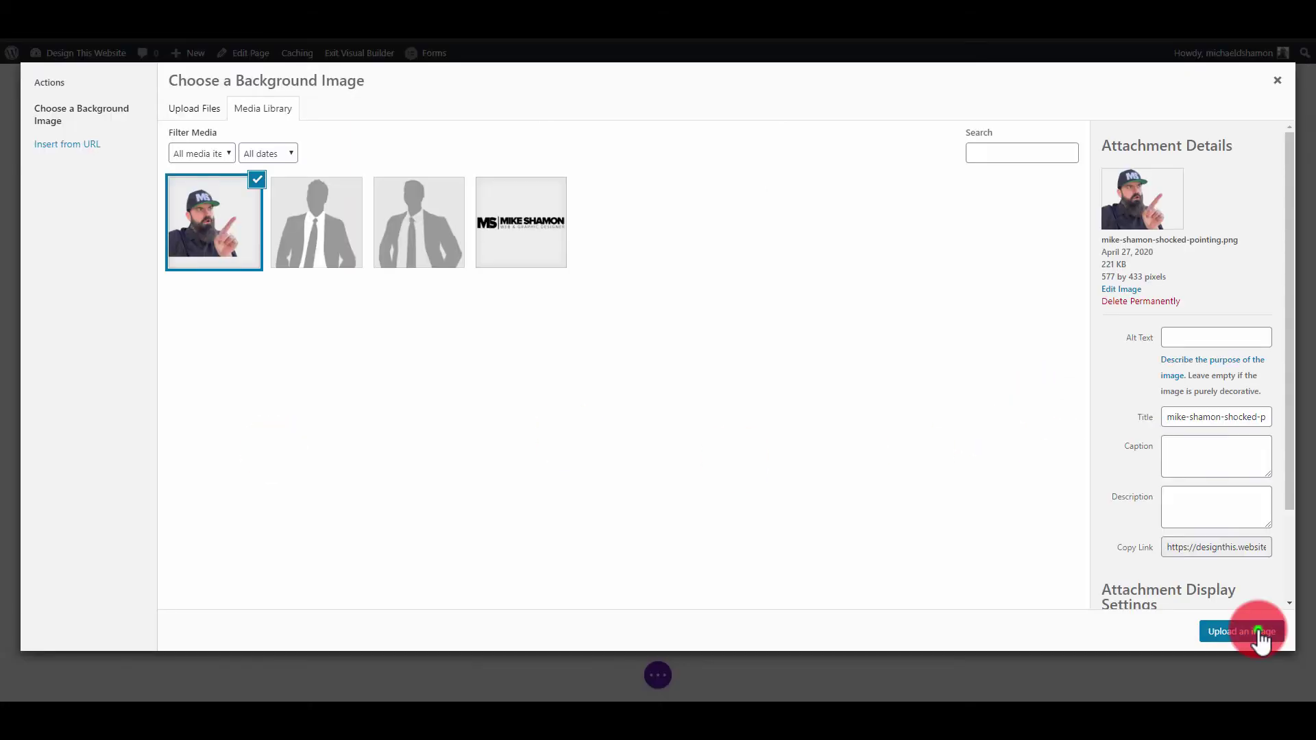
left_click(1243, 631)
Show the background image at Actual Size, positioned Bottom Left, and save the section
scroll(957, 418, "down", 3)
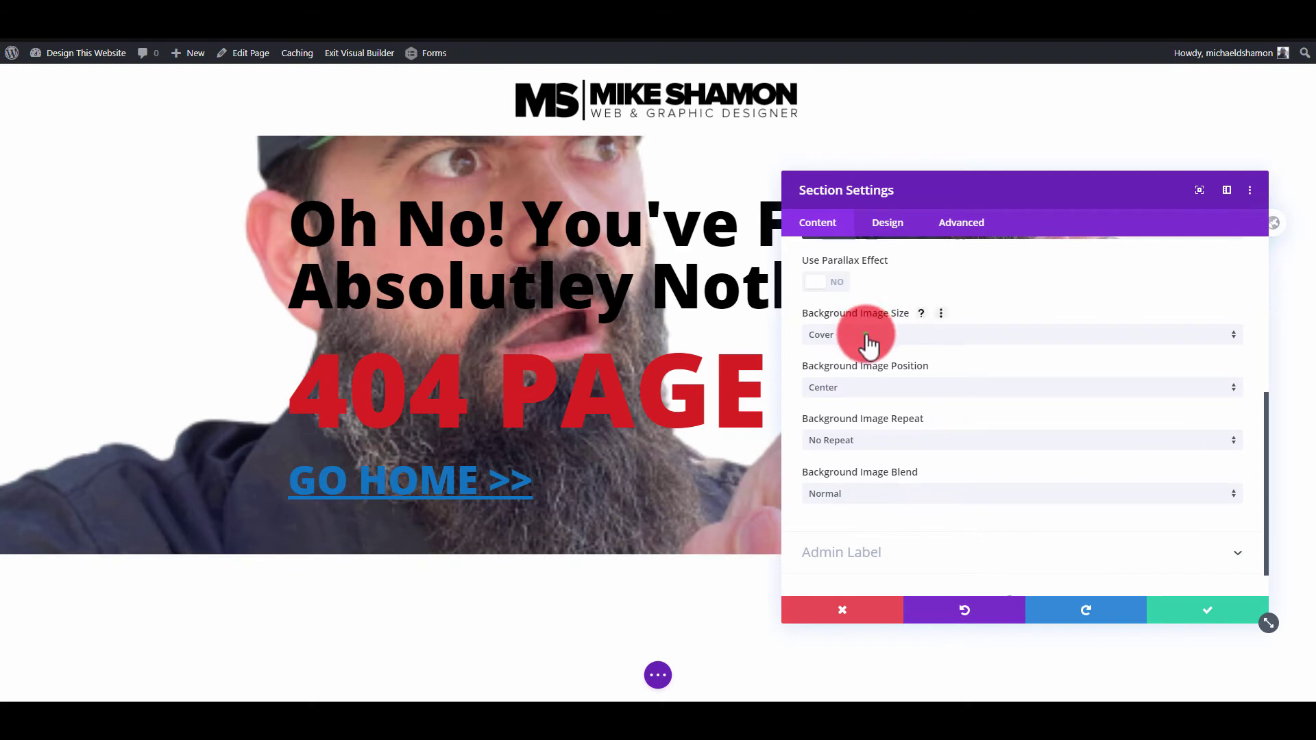
left_click(867, 336)
left_click(848, 395)
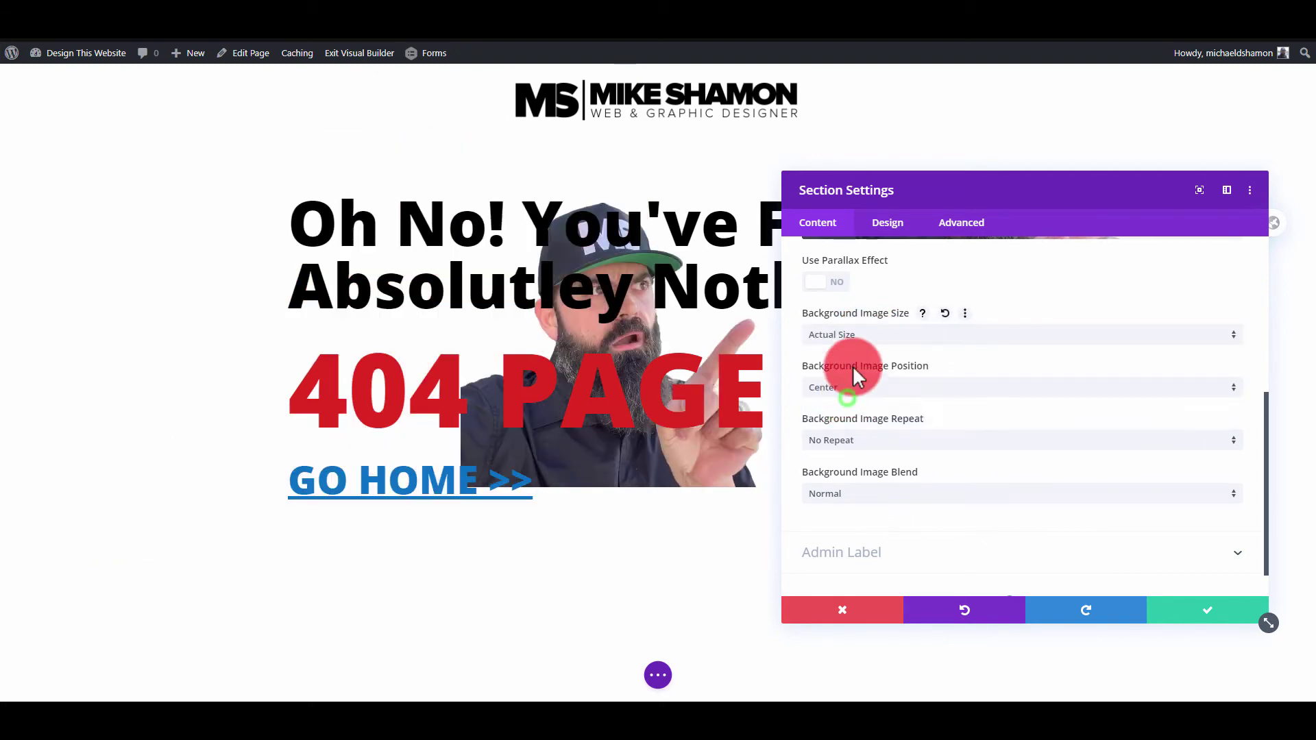
left_click(857, 389)
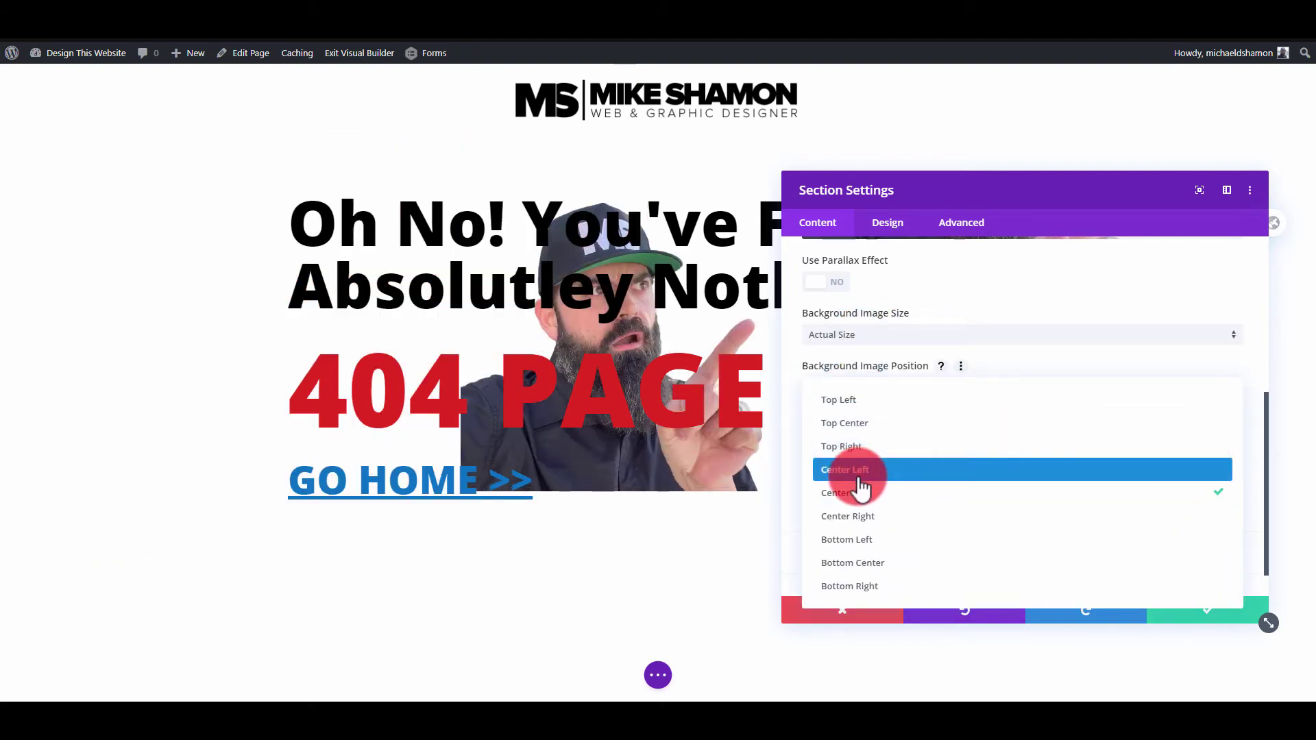
left_click(876, 542)
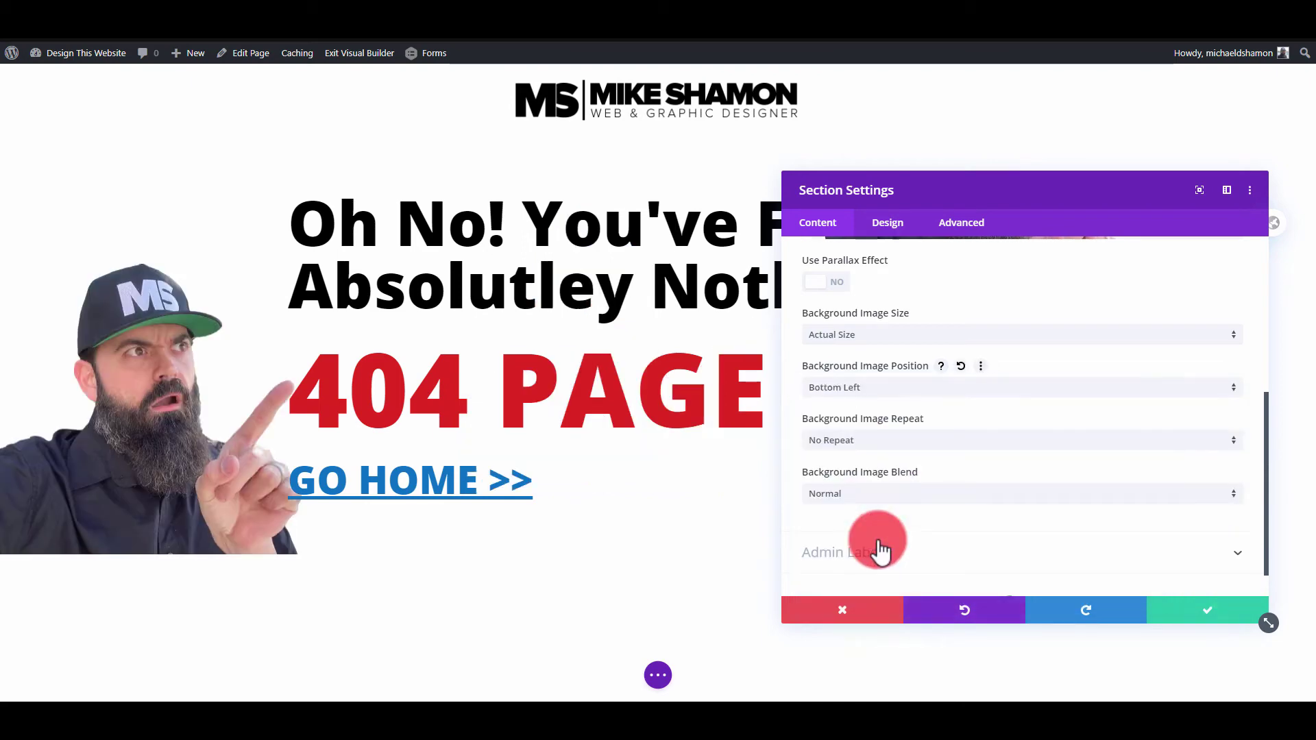
left_click(1227, 617)
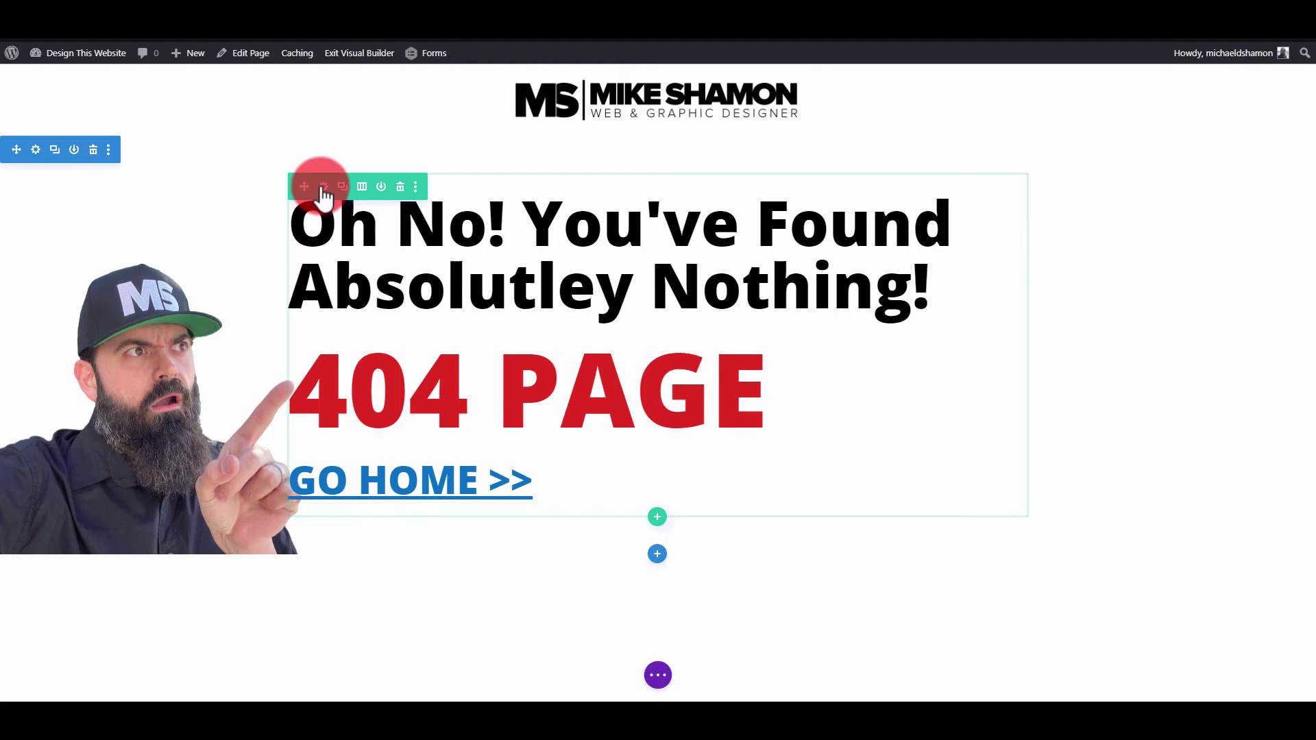
Give the 404 row 250px of bottom padding
left_click(324, 188)
left_click(888, 225)
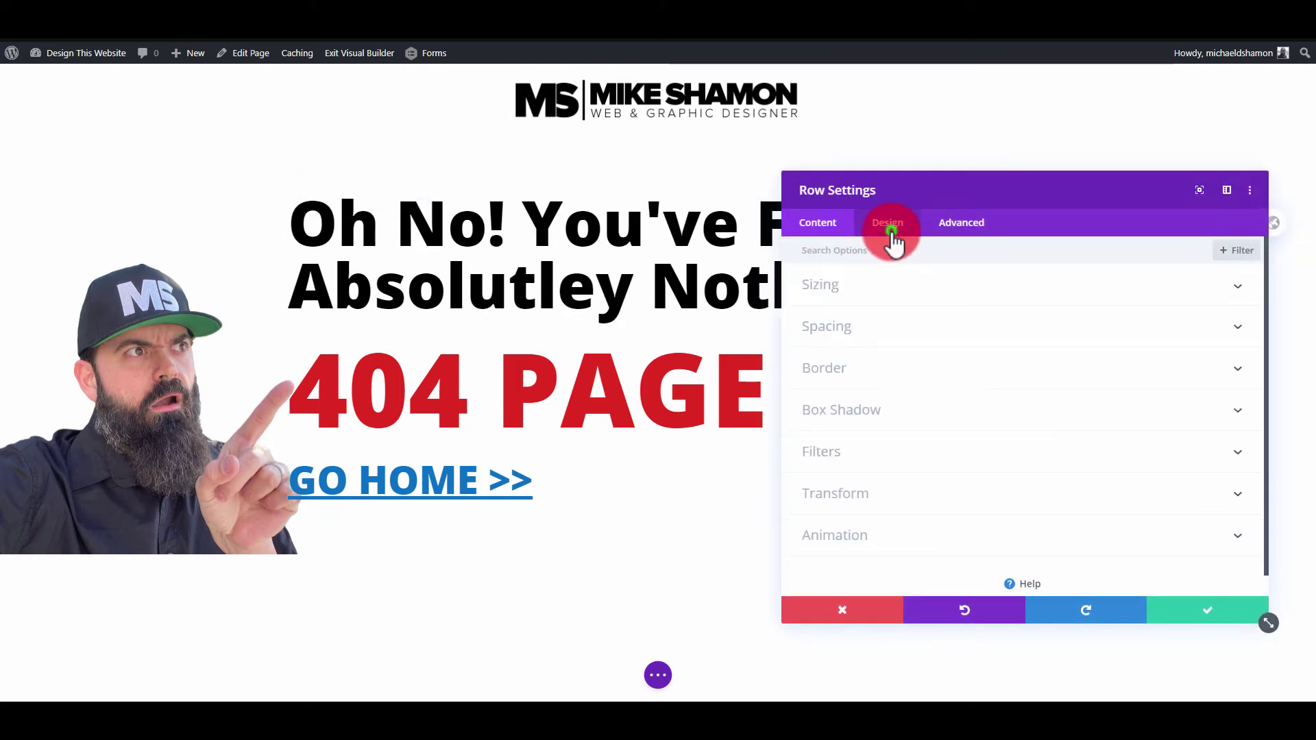
left_click(872, 324)
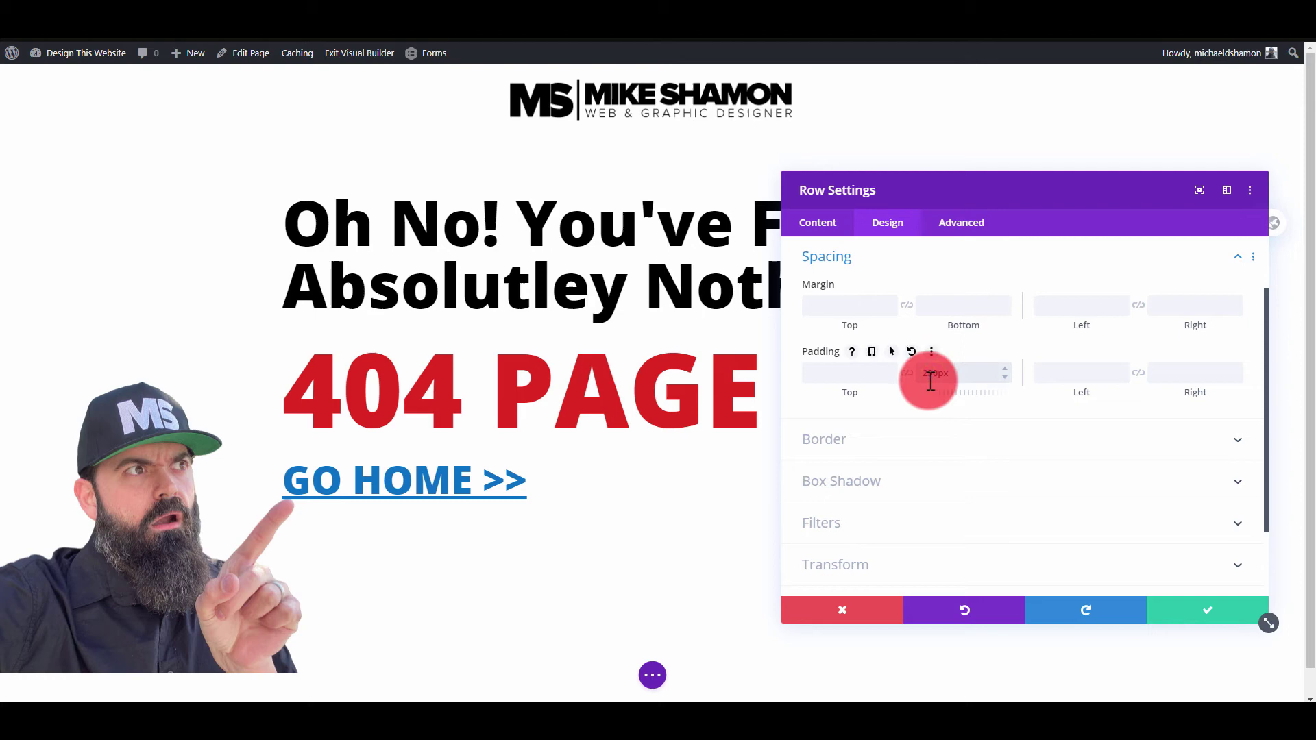
left_click(1170, 604)
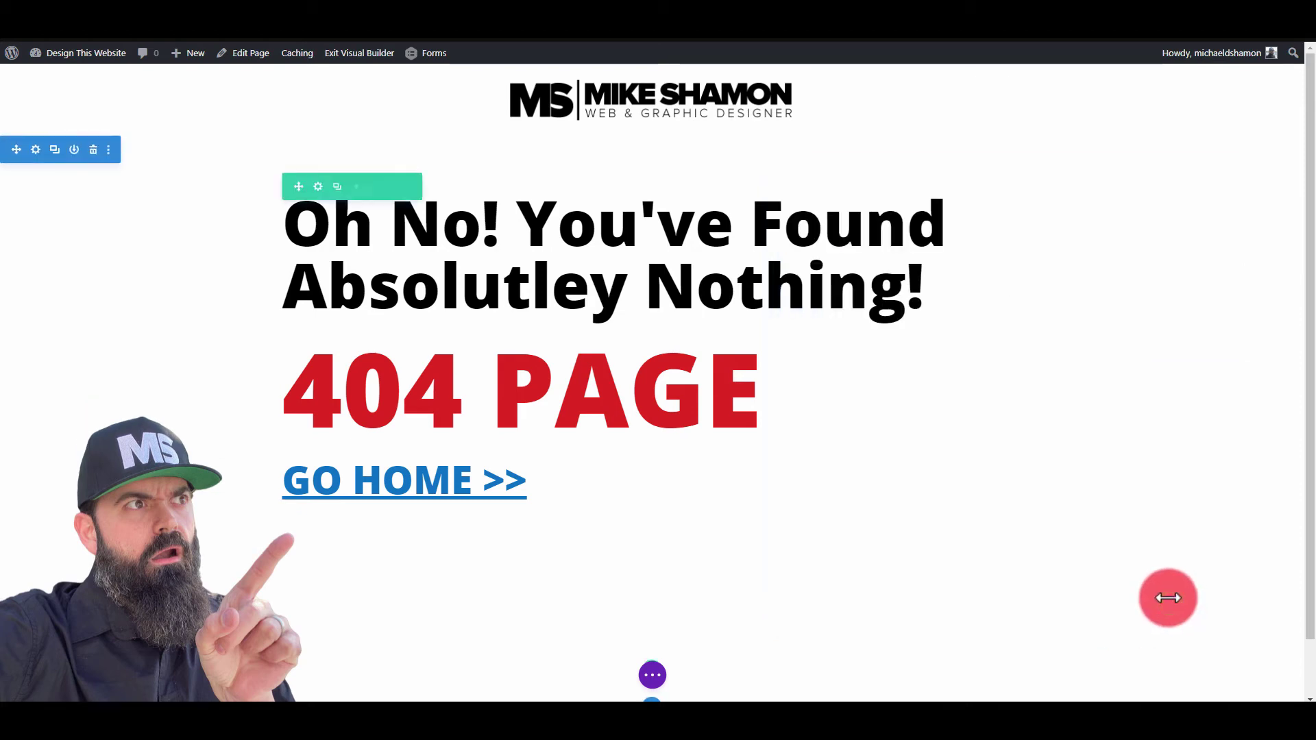
Save the 404 page layout and go to the Divi Theme Builder
left_click(653, 675)
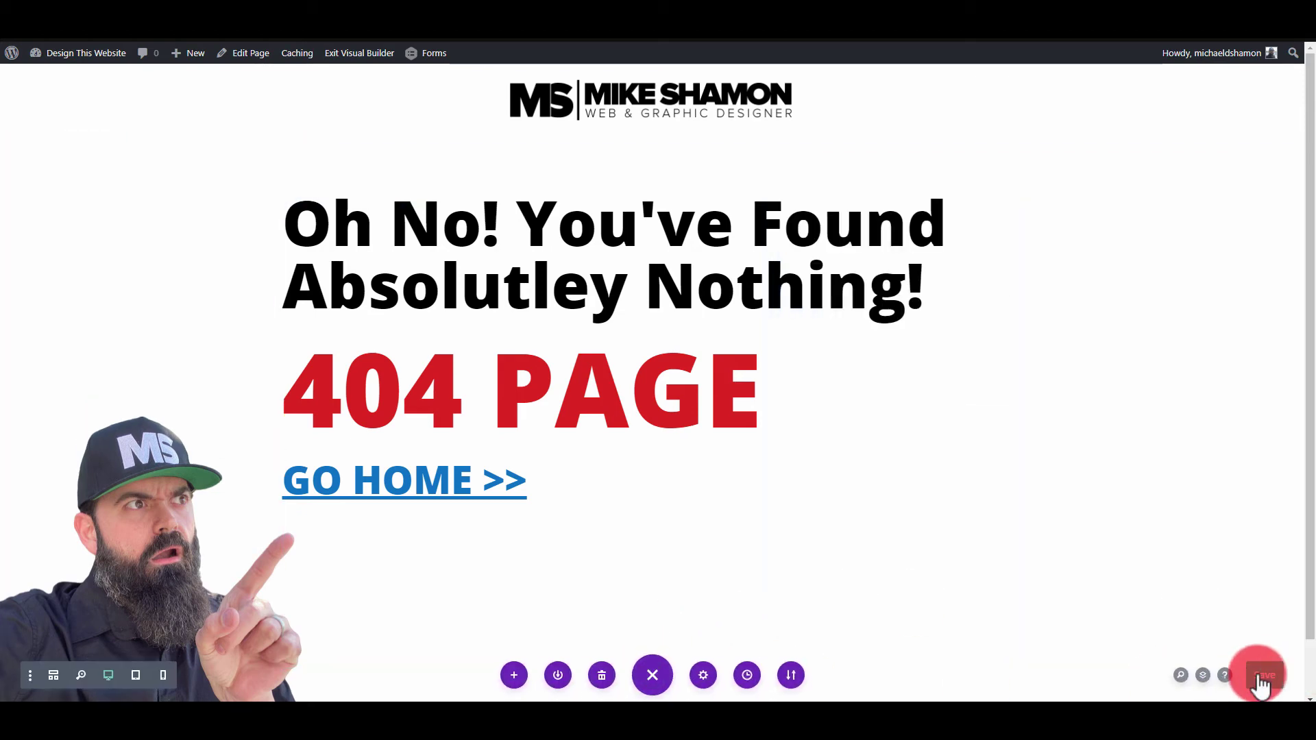
left_click(1262, 679)
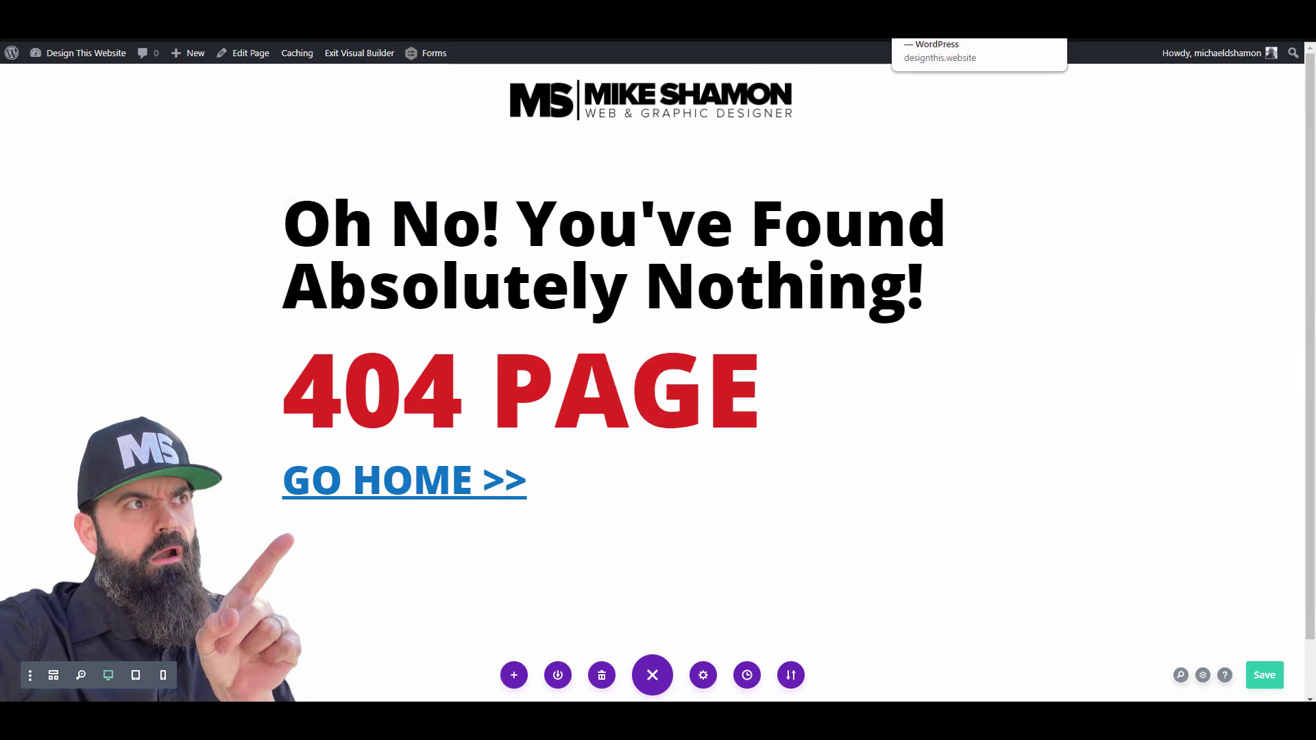
left_click(973, 27)
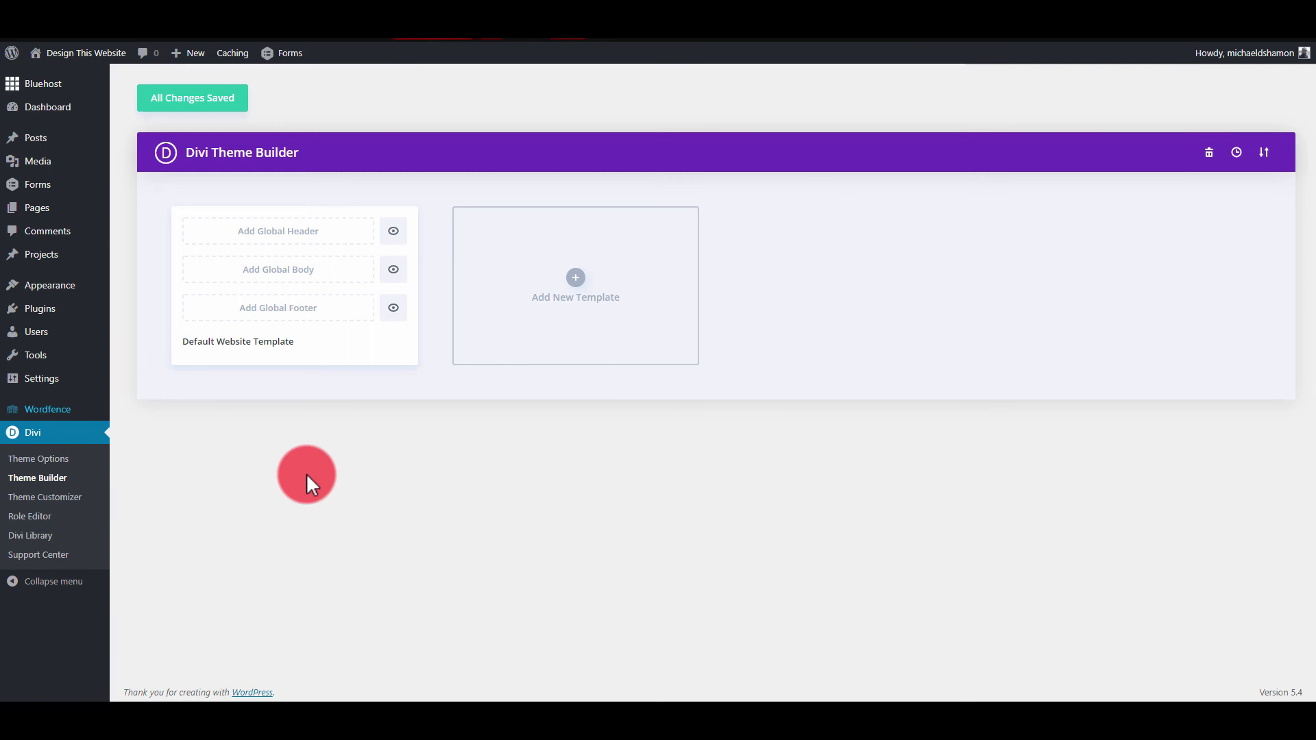
Create a new theme template assigned to the 404 Page
left_click(572, 288)
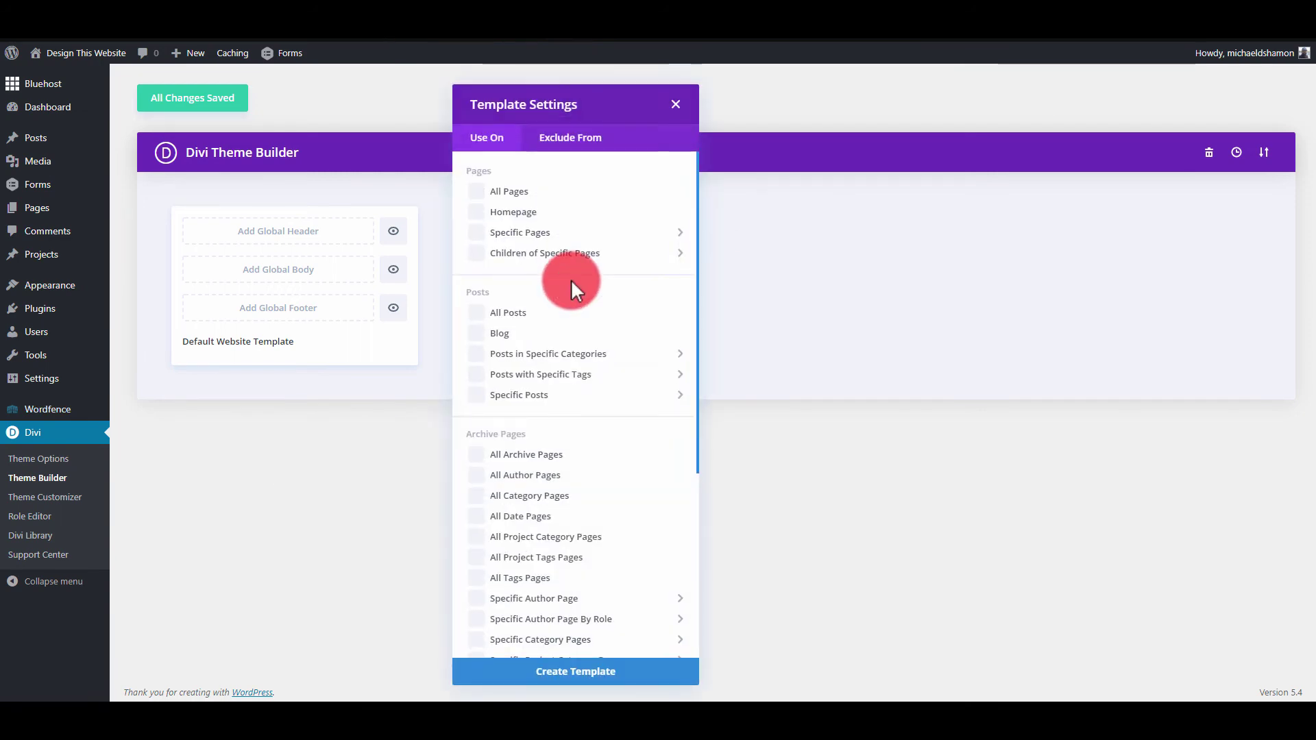
scroll(567, 376, "down", 4)
mouse_move(580, 377)
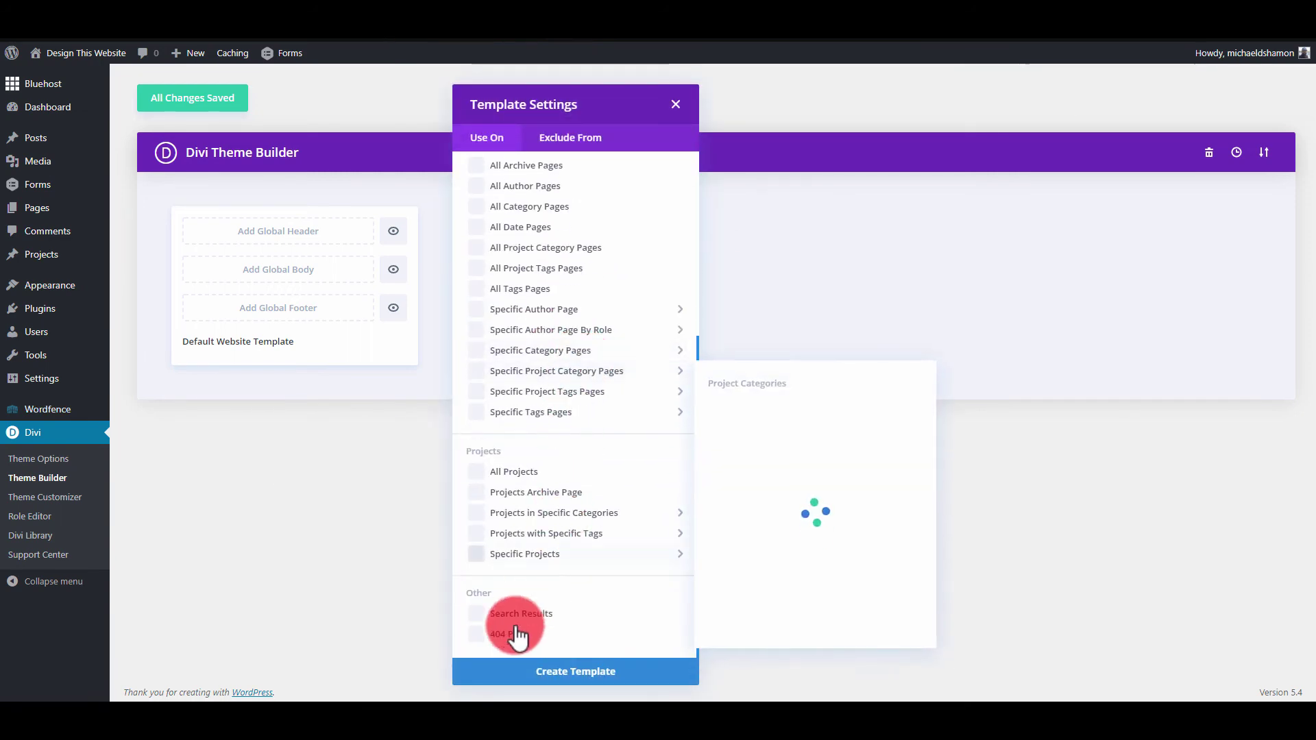
left_click(473, 636)
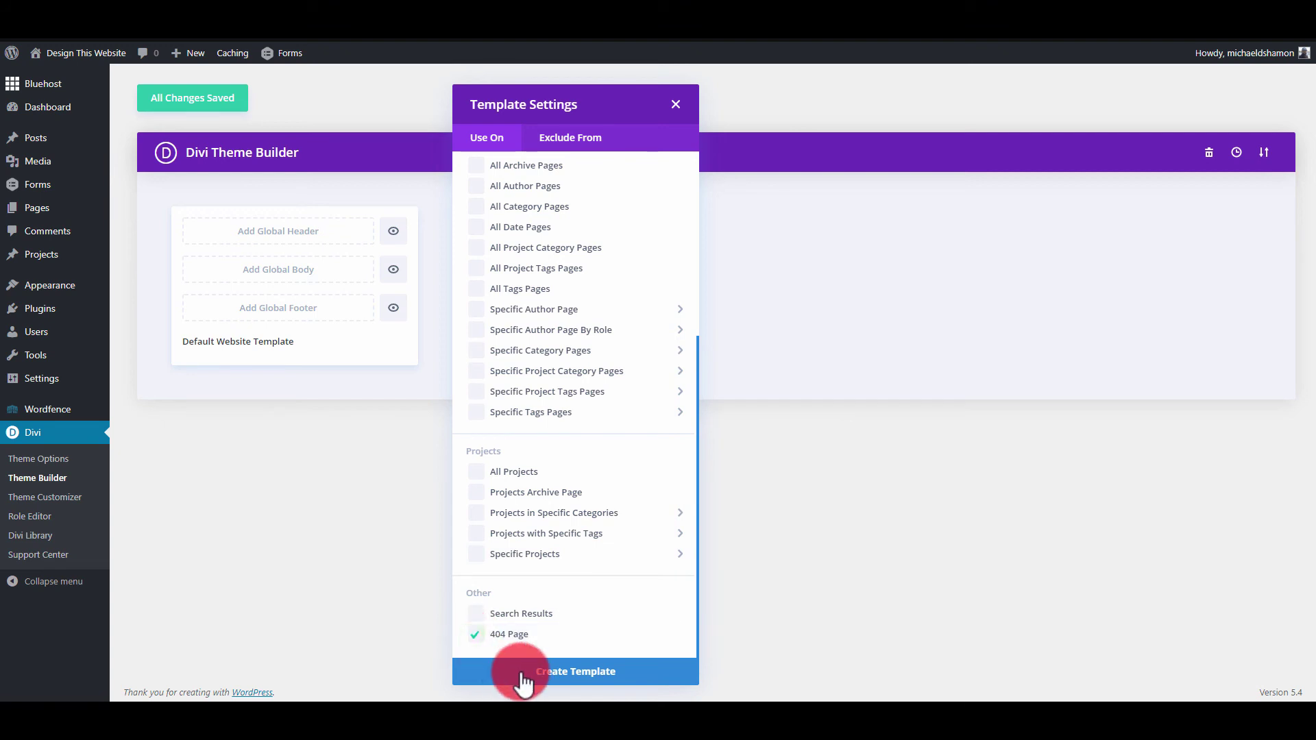
left_click(522, 679)
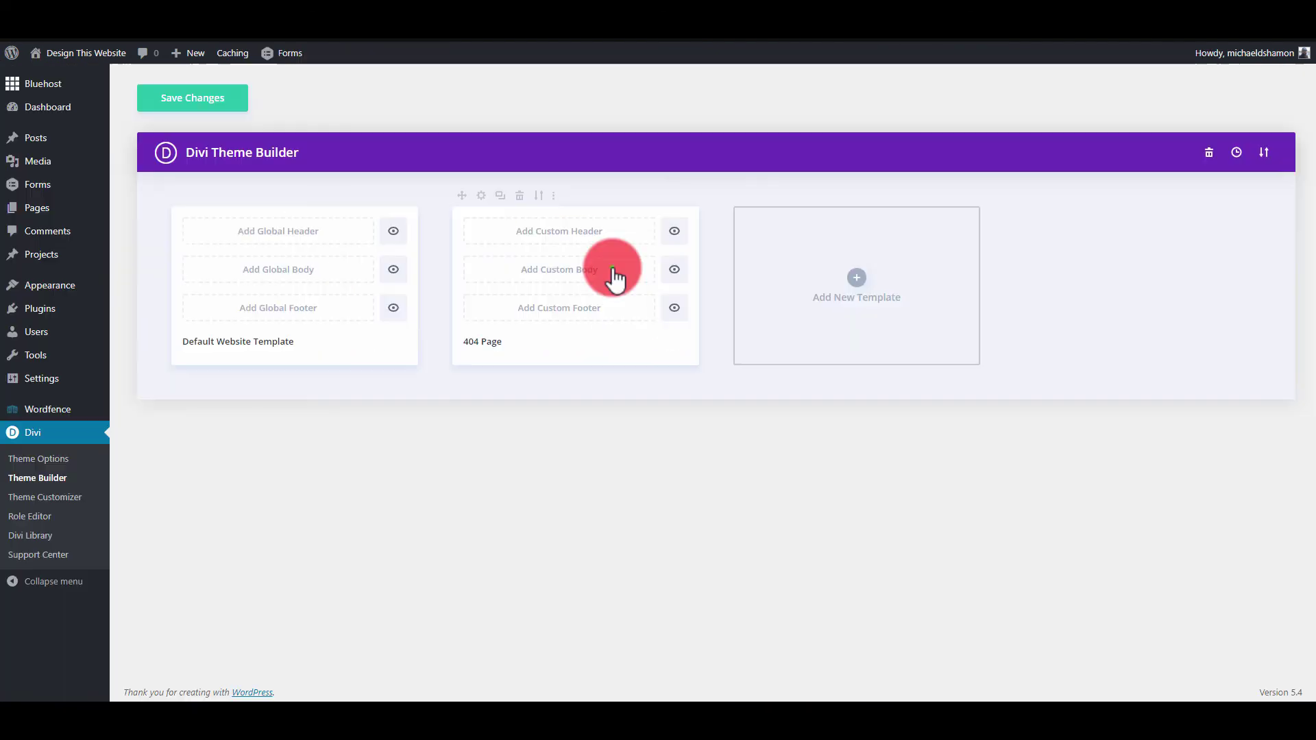
Give the template a custom body from an existing page layout and save
left_click(608, 269)
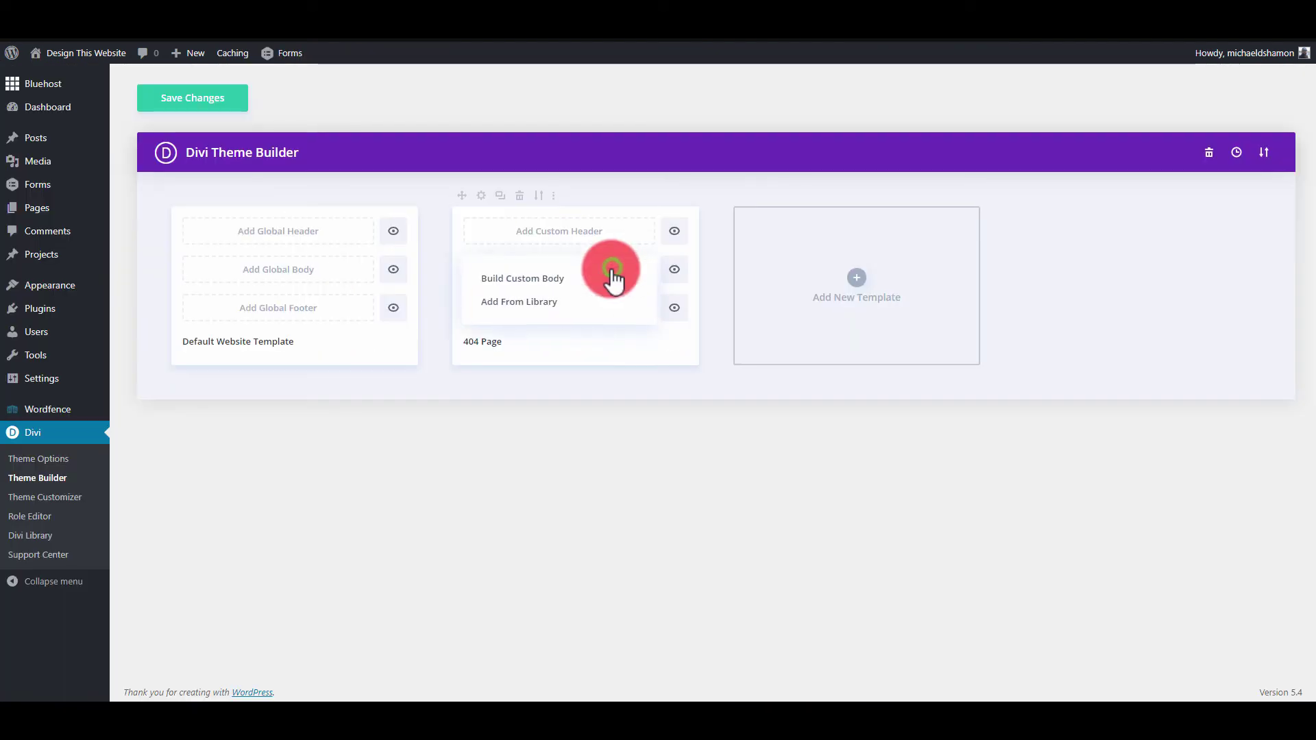
left_click(542, 303)
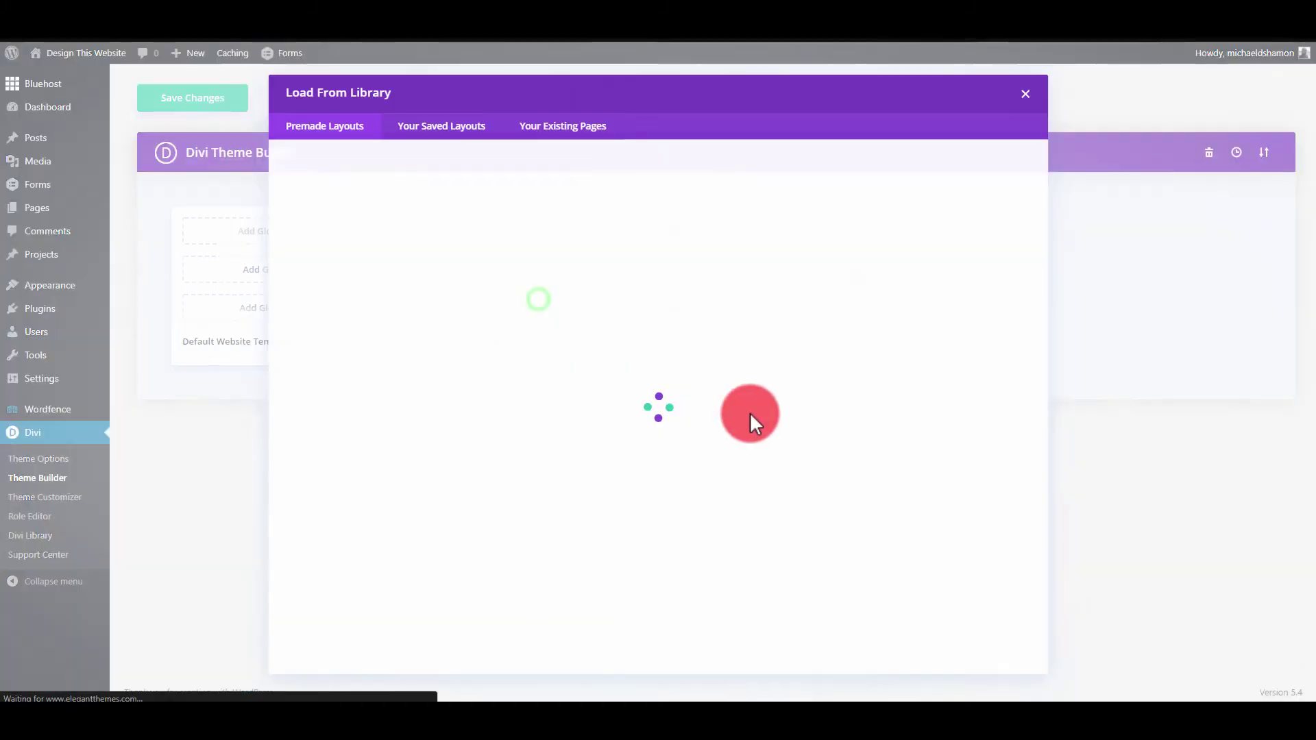
left_click(564, 124)
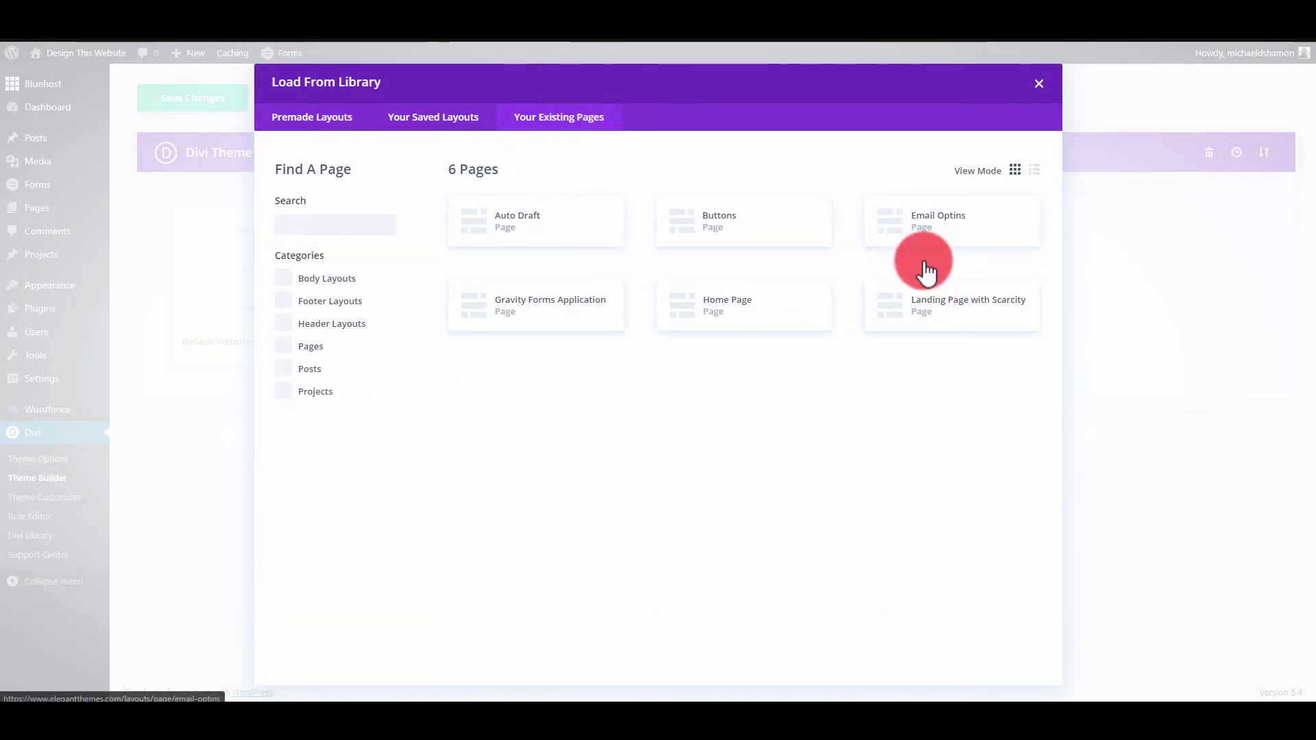
left_click(936, 230)
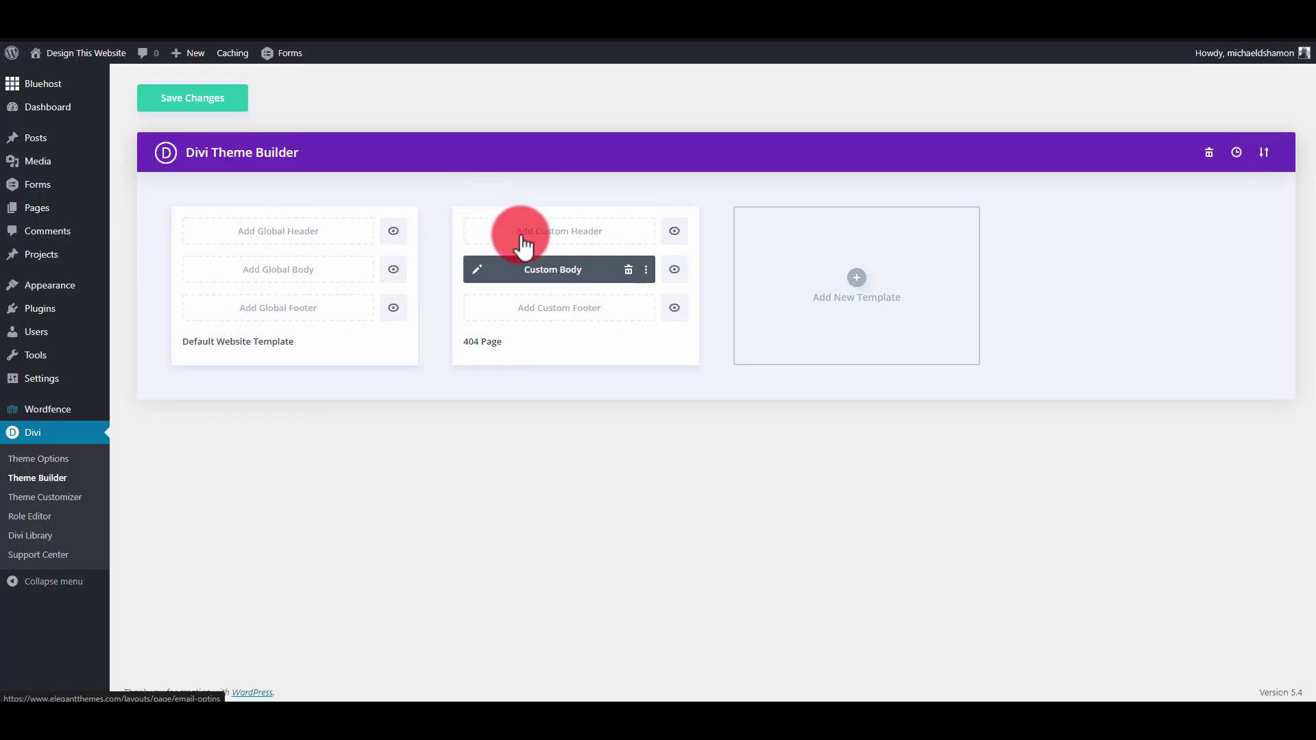
left_click(219, 103)
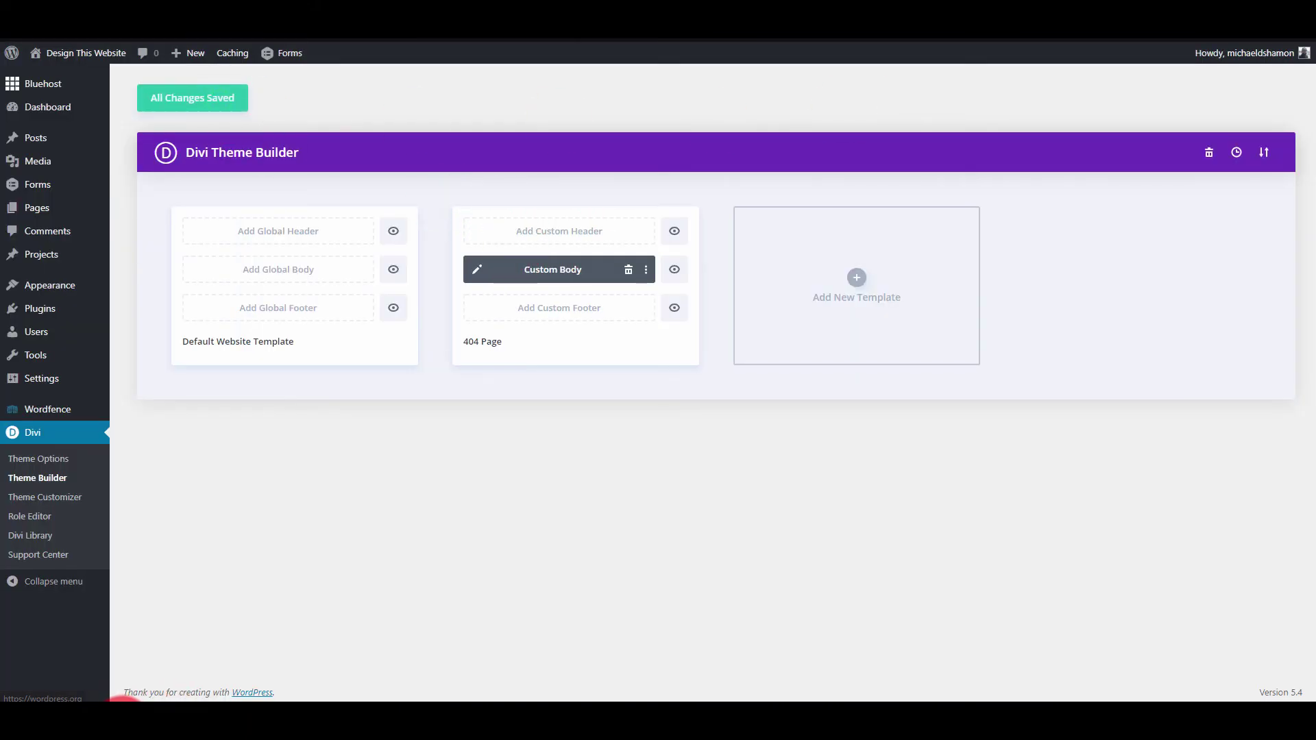
left_click(167, 692)
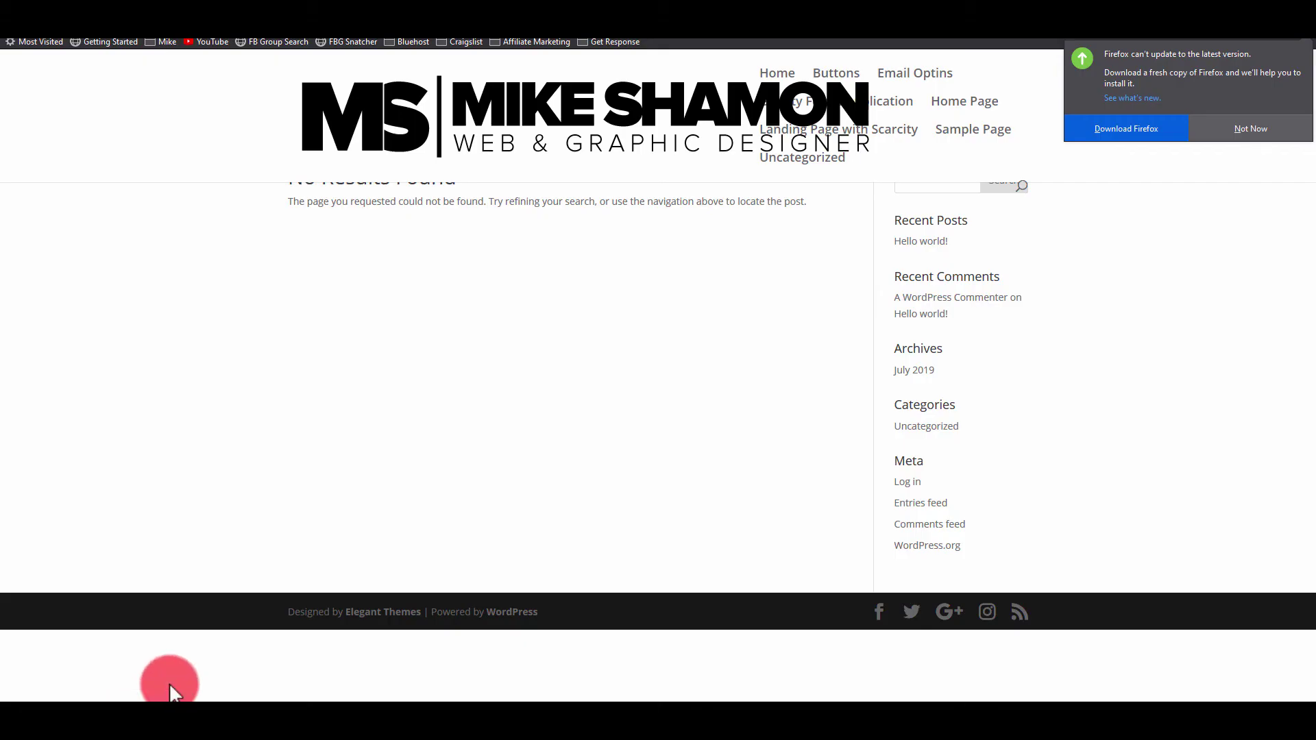
Dismiss the Firefox update notice, reload the missing URL to view the 404 page, and follow GO HOME >>
left_click(1253, 130)
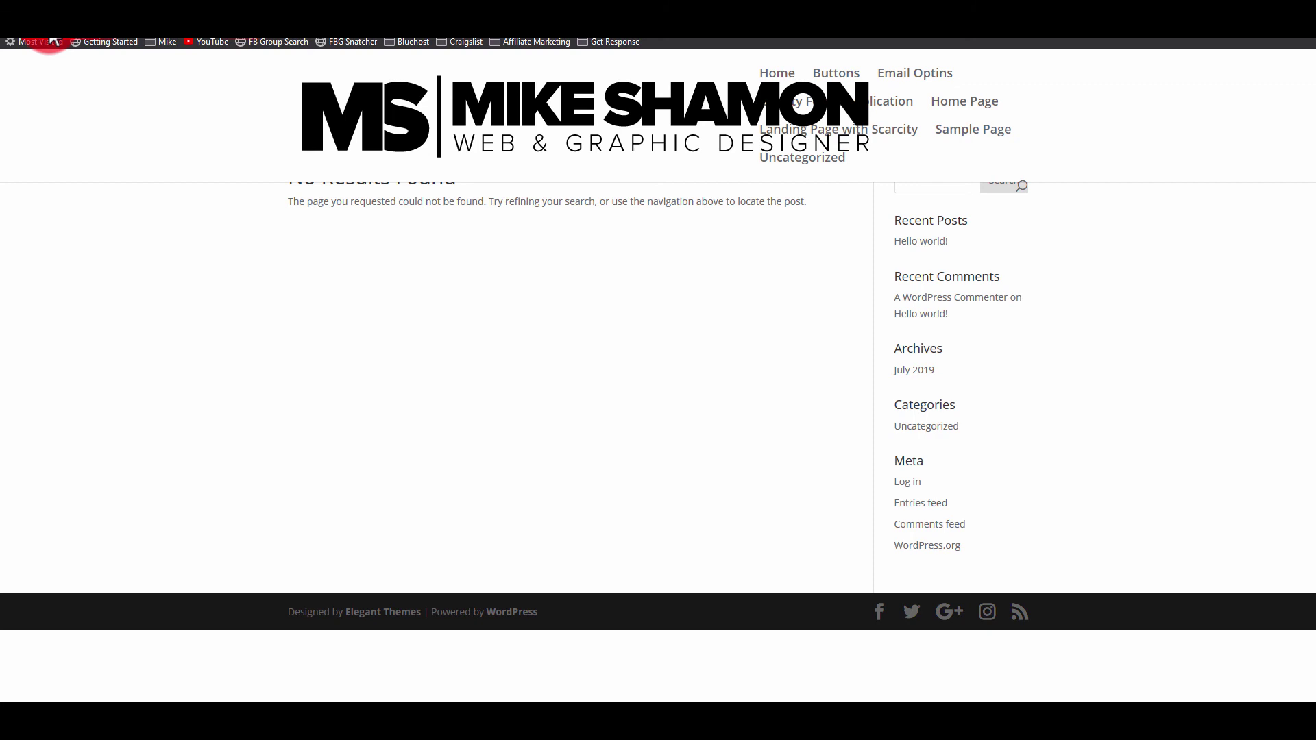
left_click(338, 177)
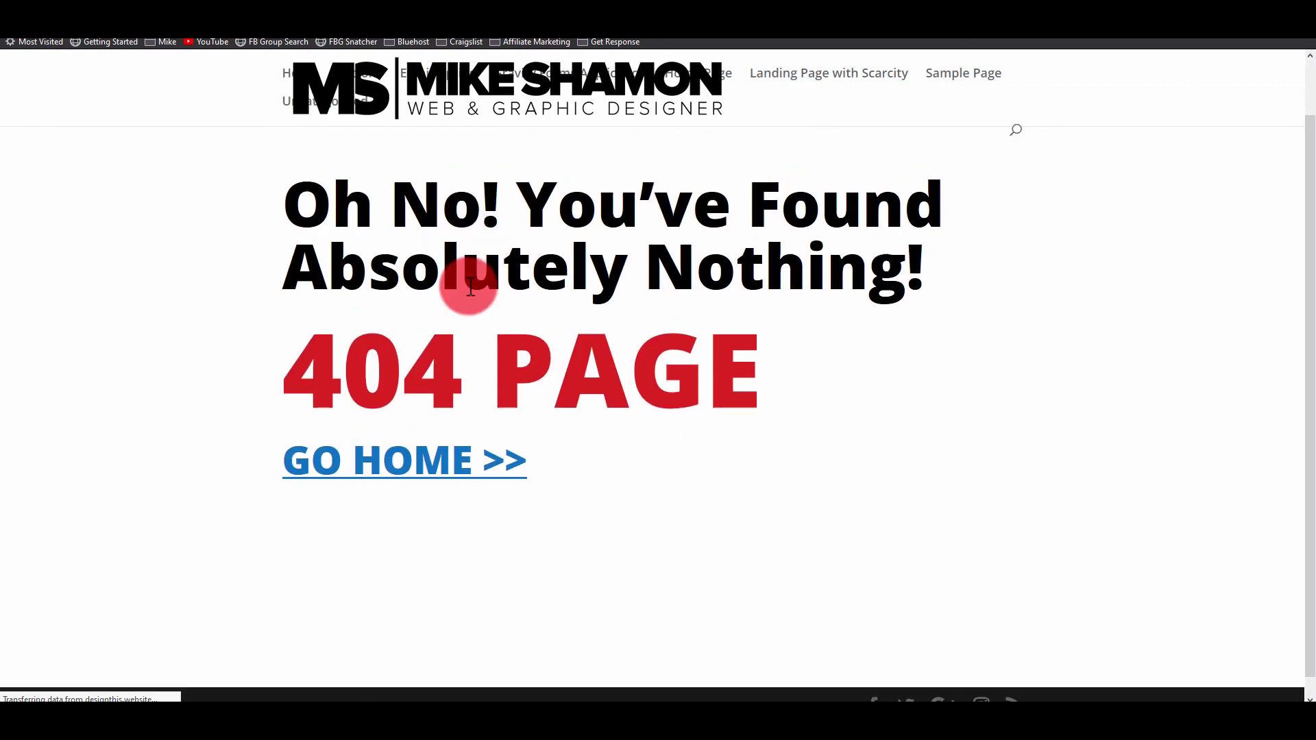
scroll(890, 323, "down", 2)
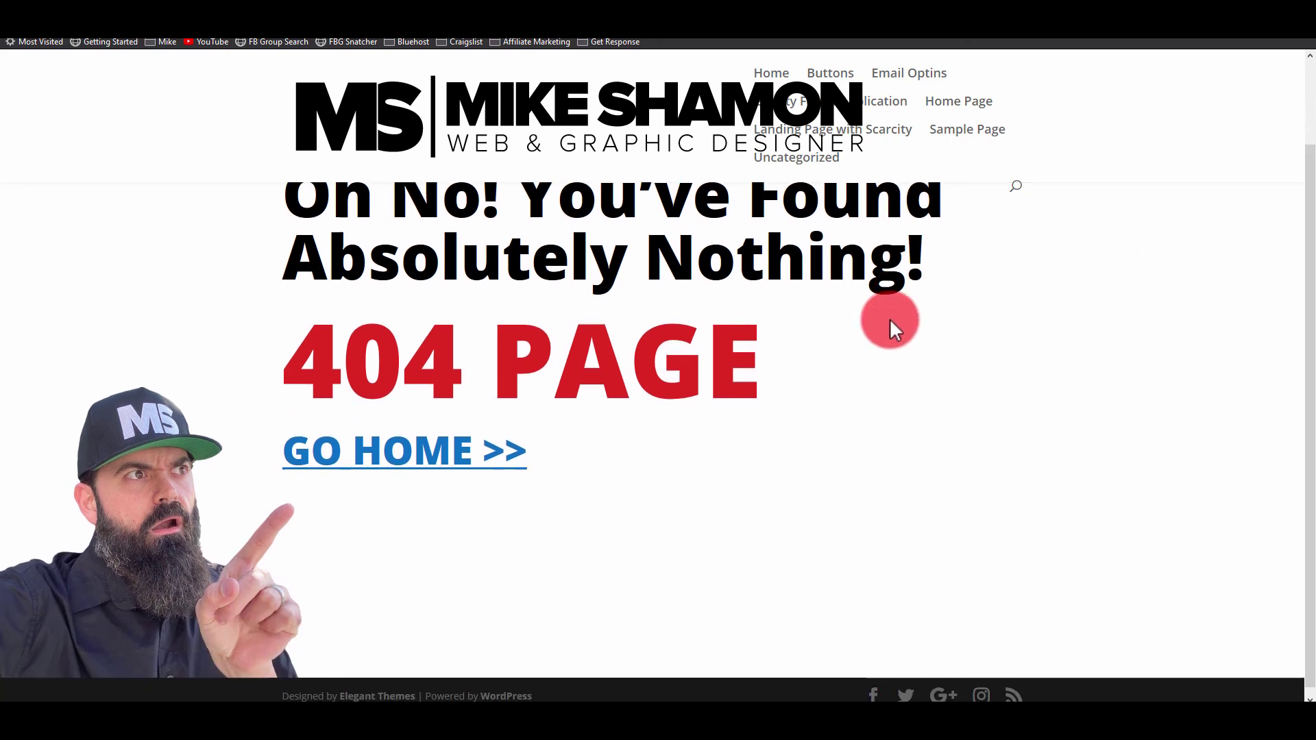
scroll(535, 569, "up", 1)
scroll(535, 569, "up", 1)
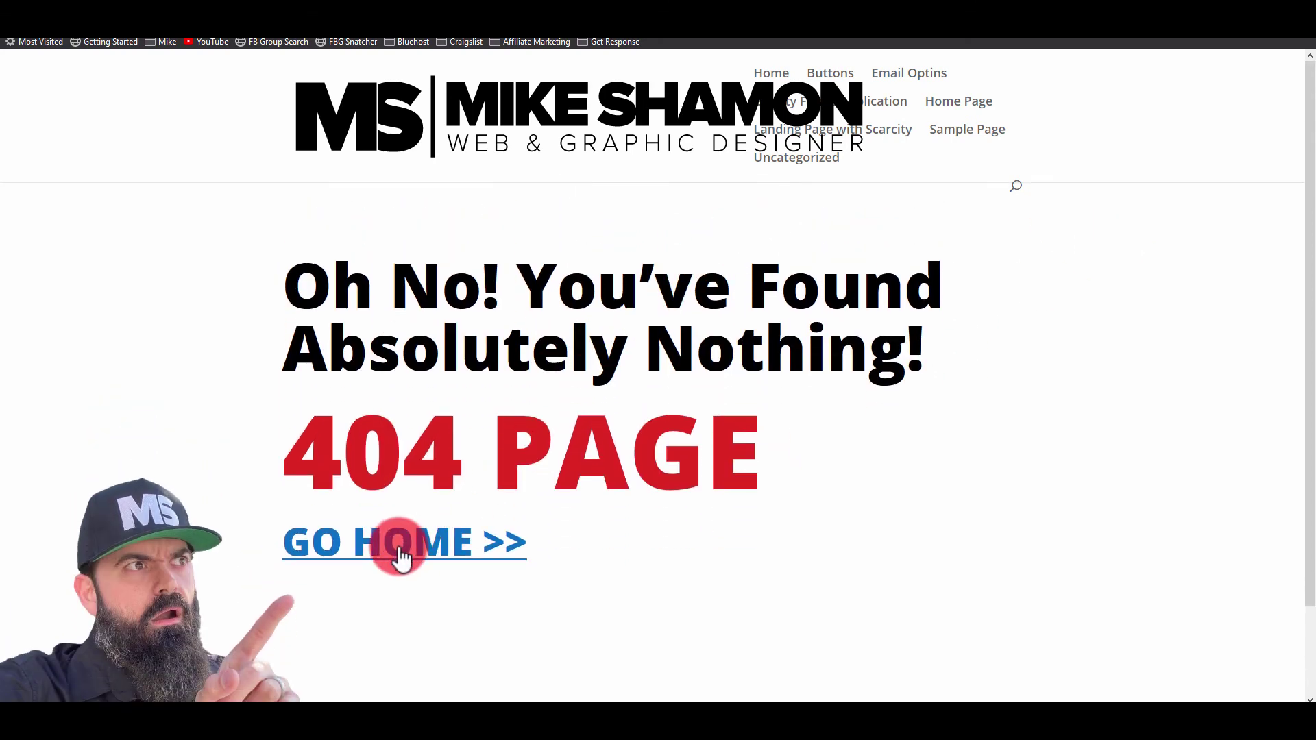
scroll(401, 559, "down", 2)
scroll(412, 500, "up", 1)
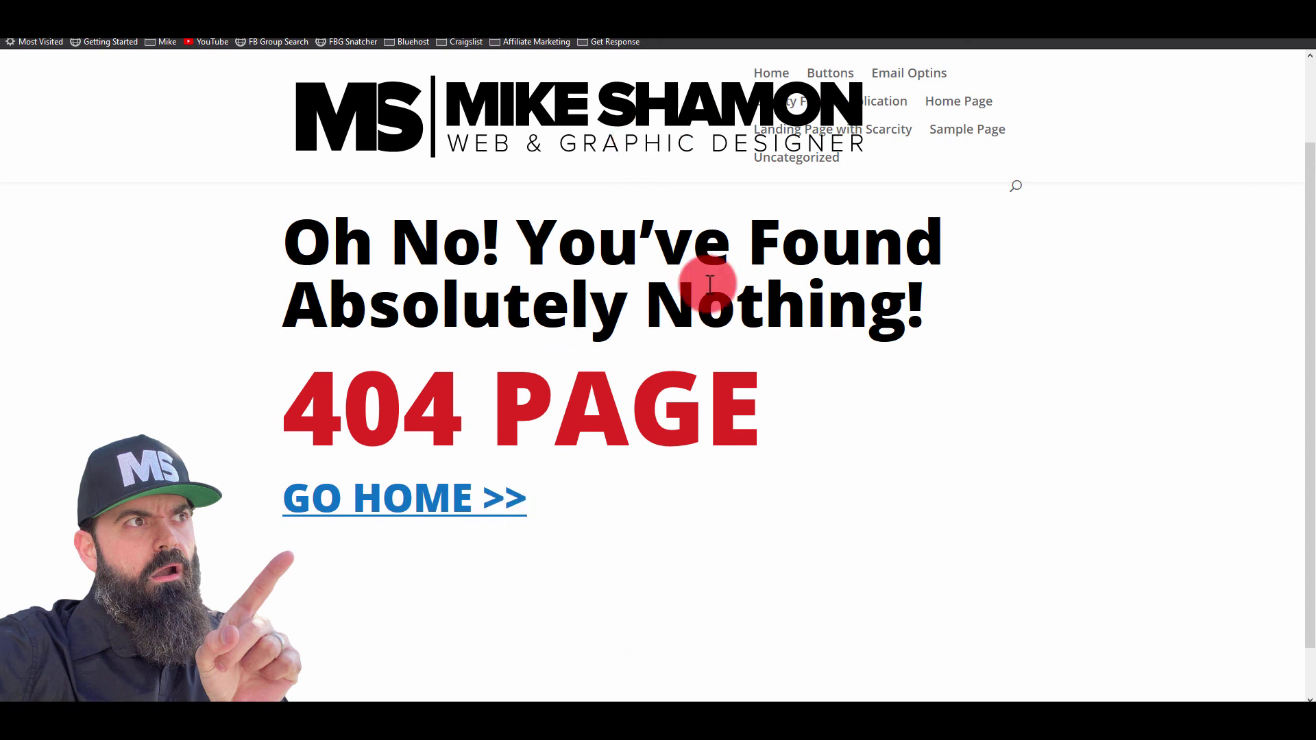
left_click(407, 511)
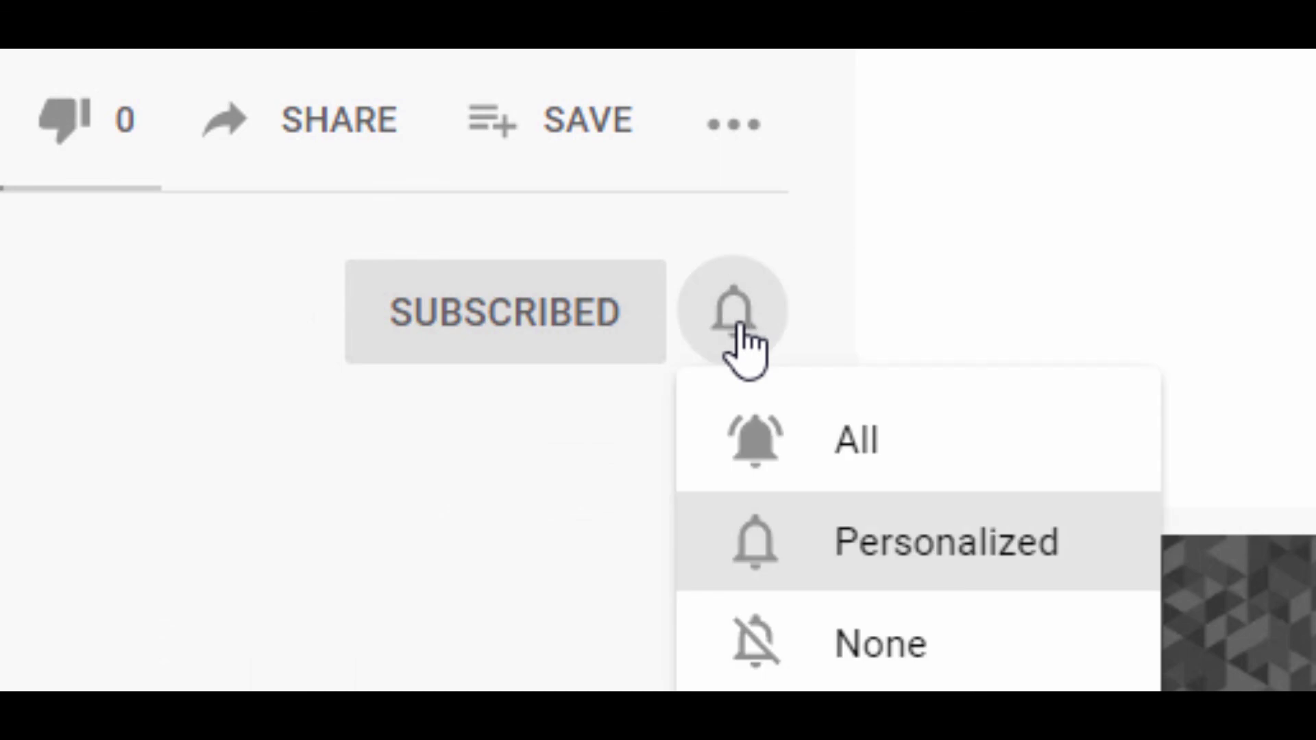
Return to the site's home page showing the Hello world! post and sidebar widgets
left_click(814, 441)
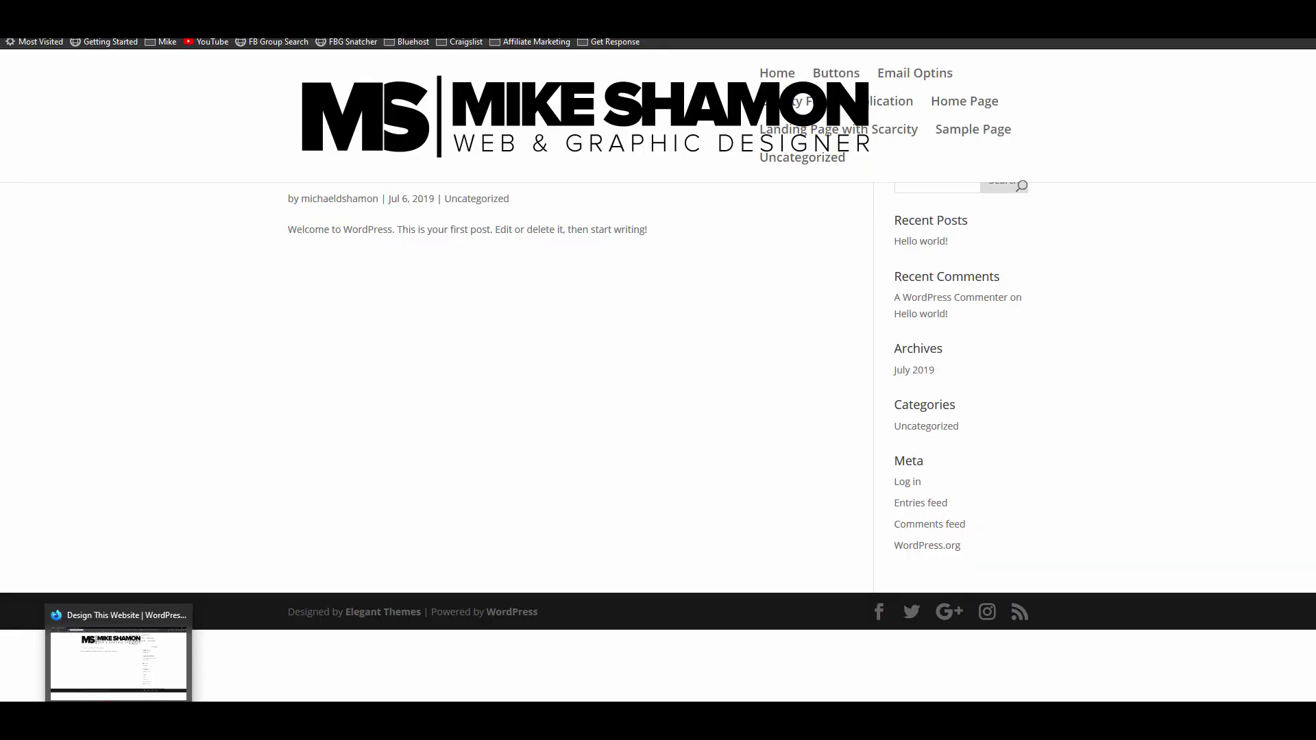